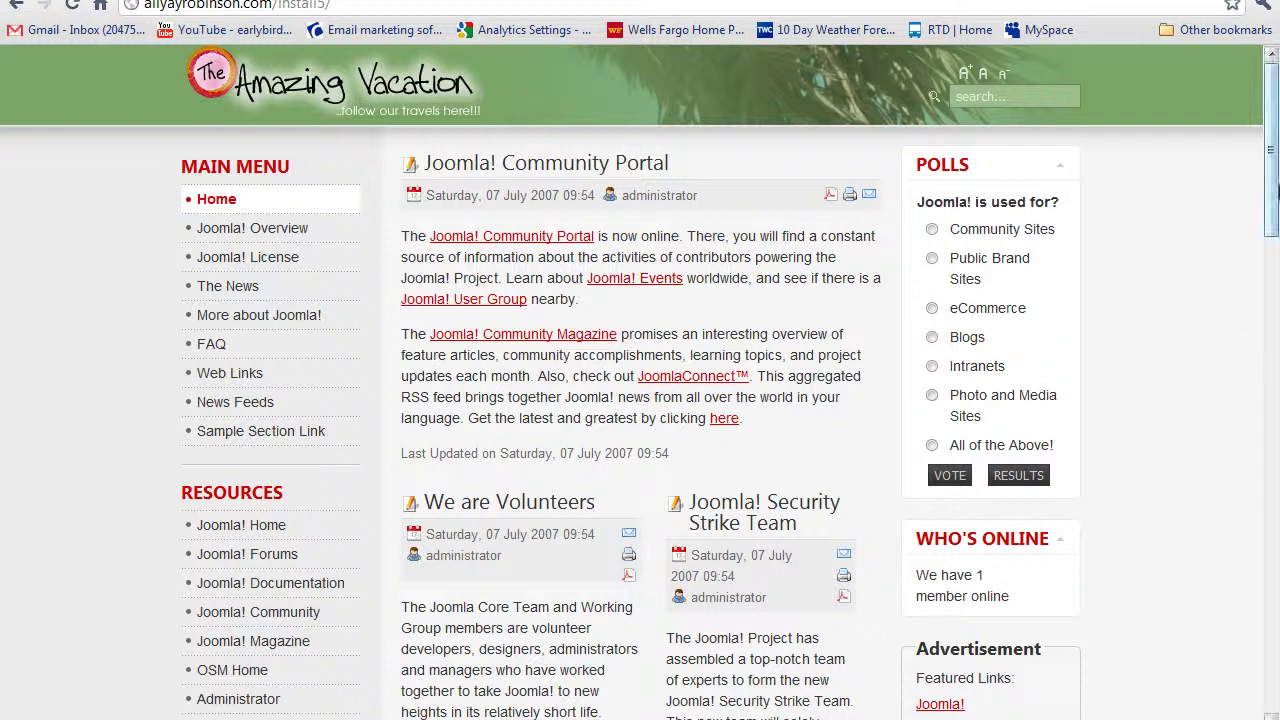
Highlight the LATEST NEWS, POPULAR and NEWSFLASH footer headings on the site.
drag(1274, 187, 1275, 675)
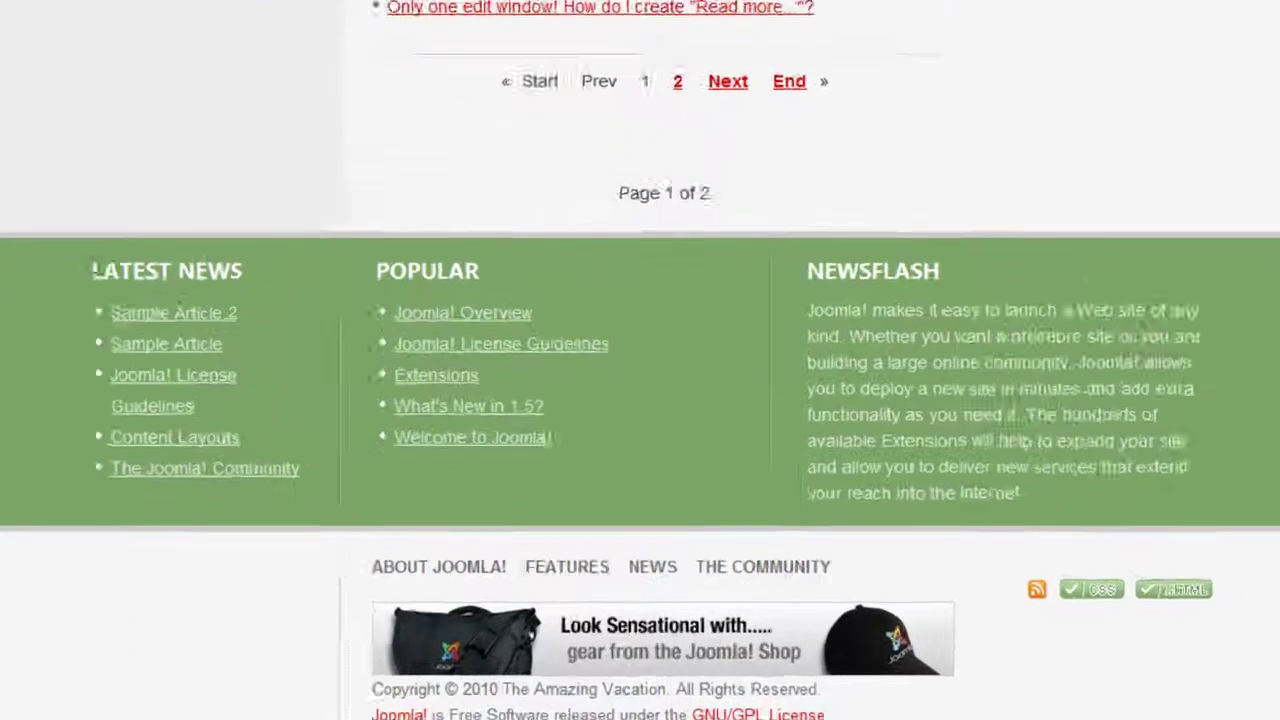
drag(180, 319, 386, 343)
drag(345, 226, 470, 228)
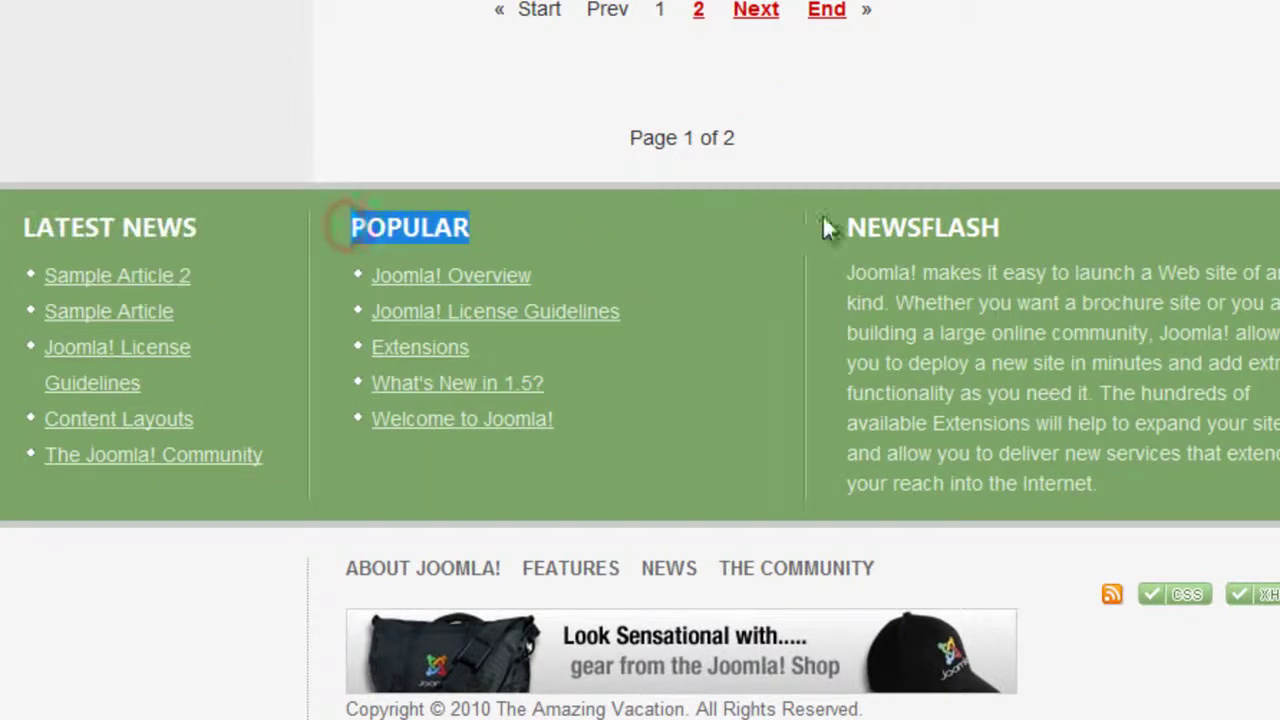
click(862, 216)
drag(843, 230, 988, 228)
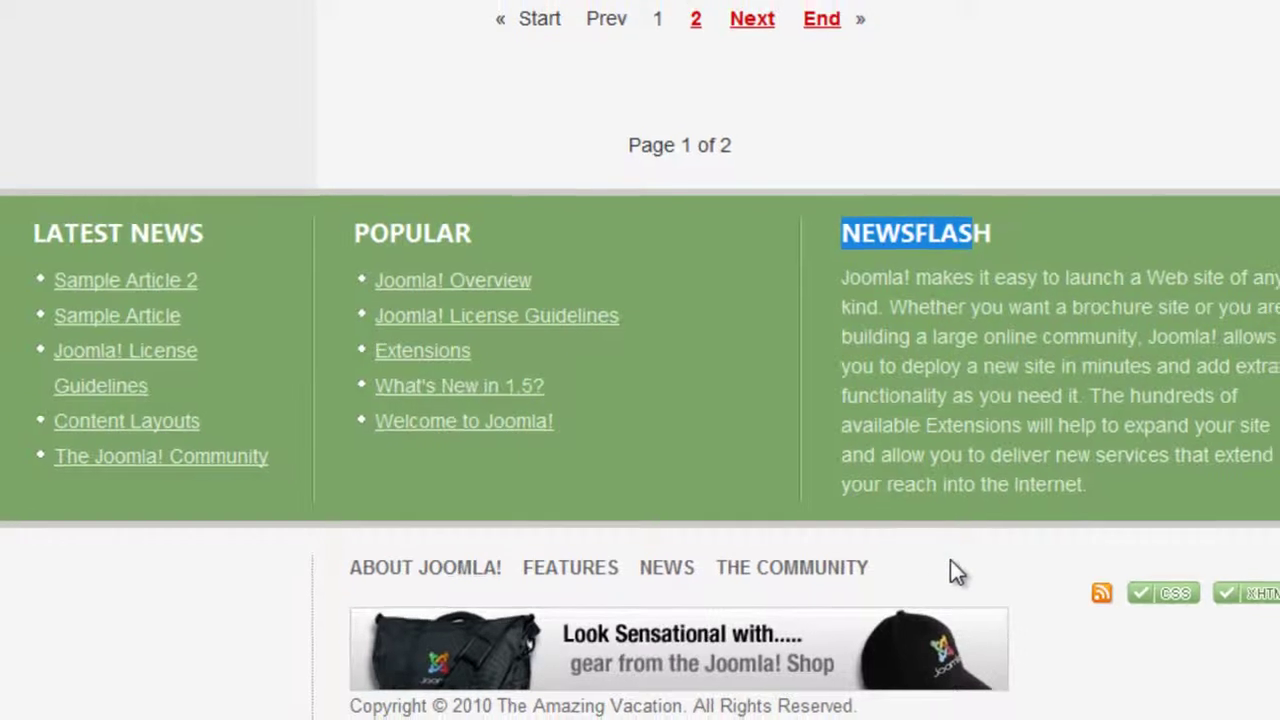
Load the site's administrator page by appending 'ad…' (administrator) to the address.
scroll(1243, 577, up, 15)
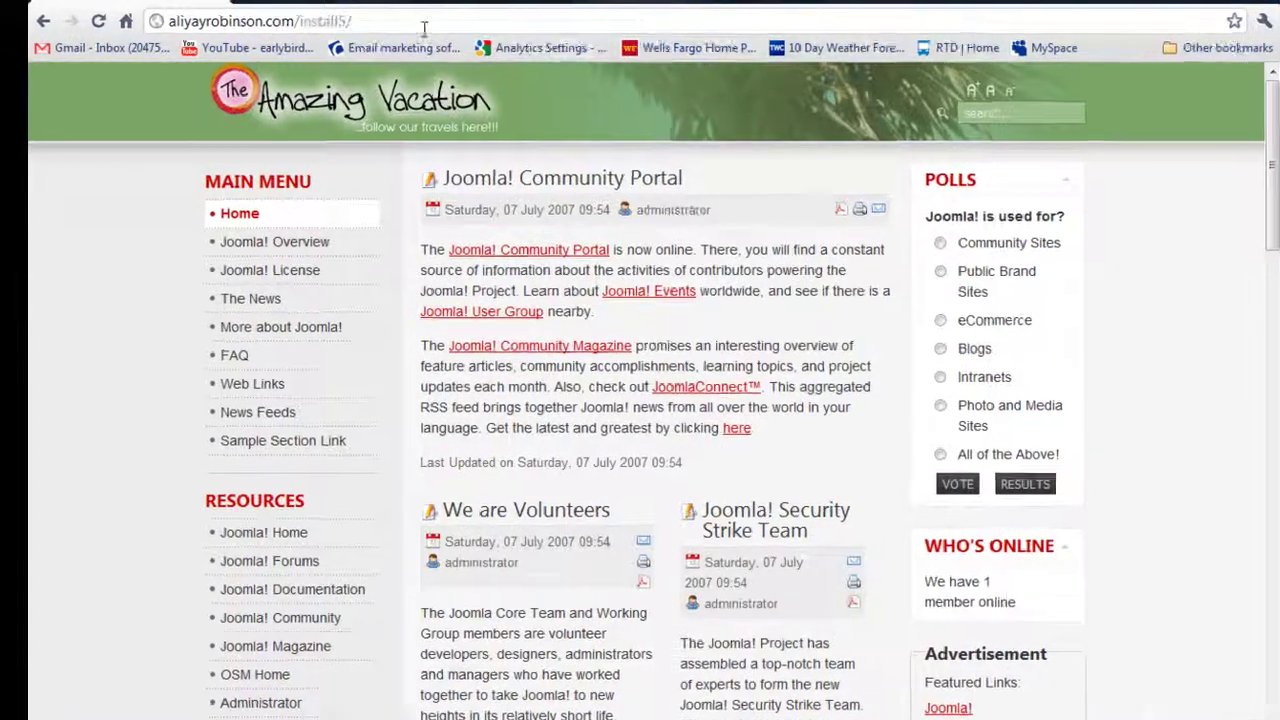
click(387, 20)
click(387, 20)
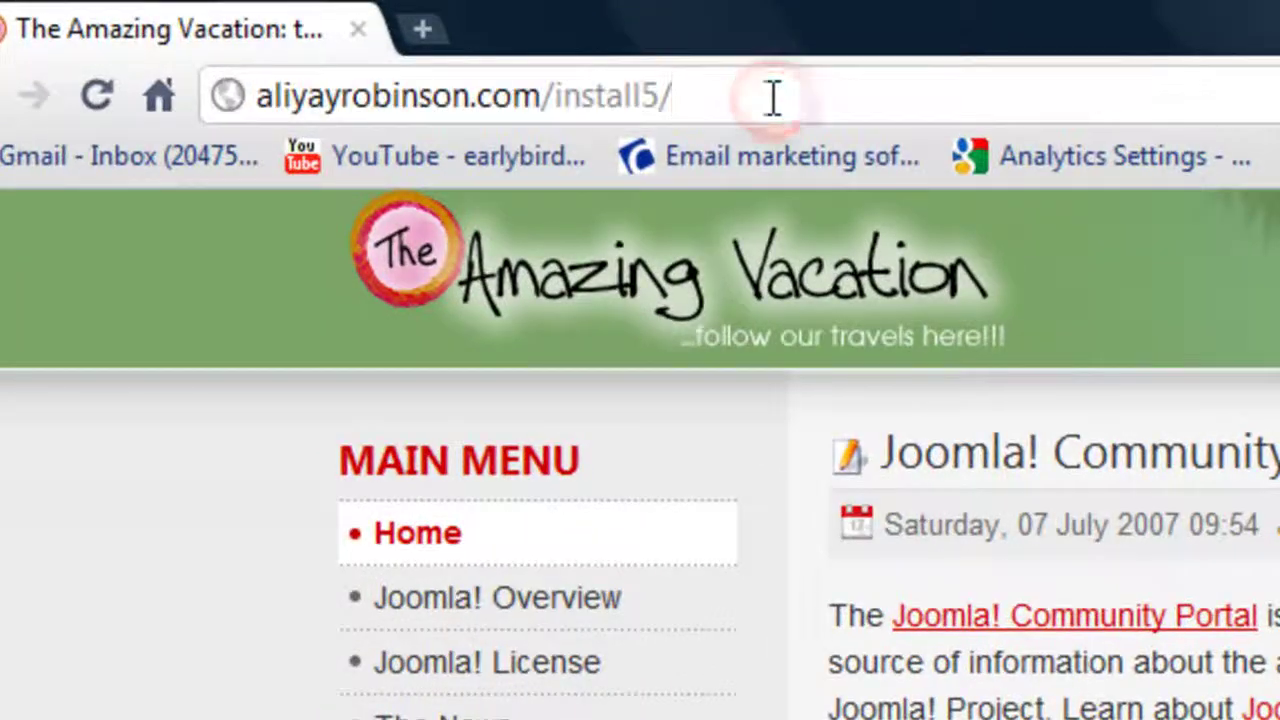
text(ad)
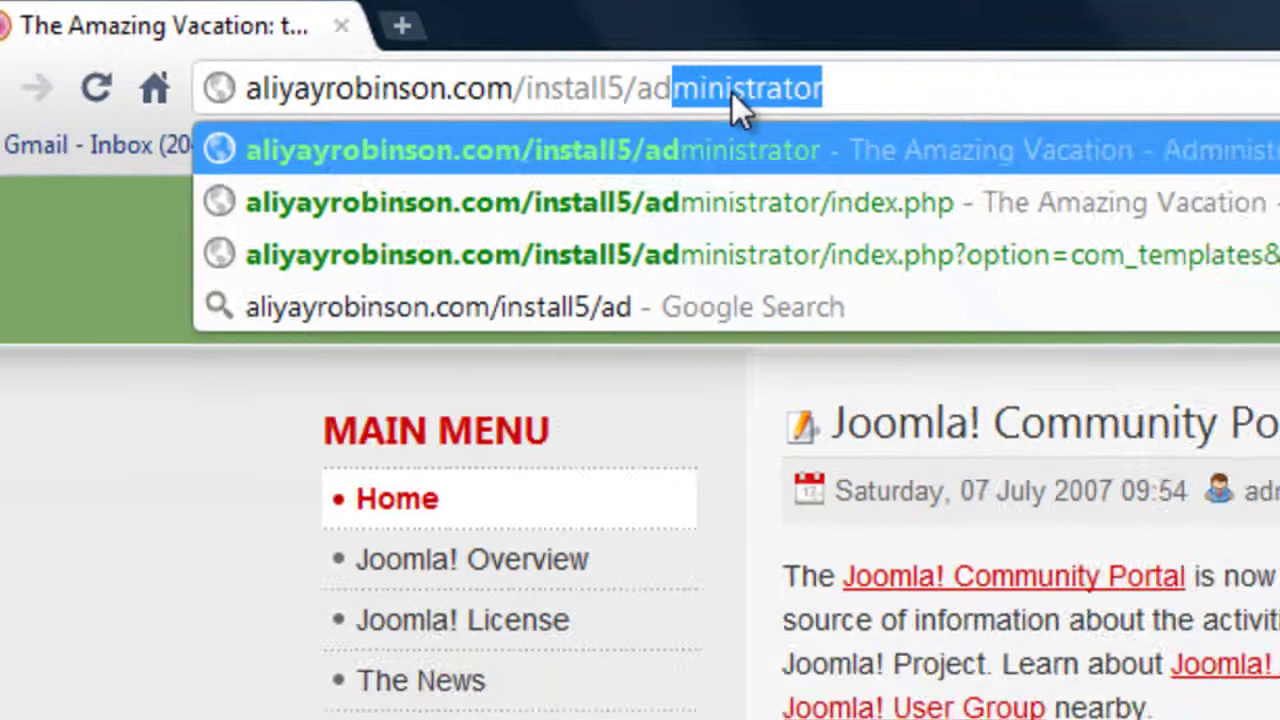
key(Return)
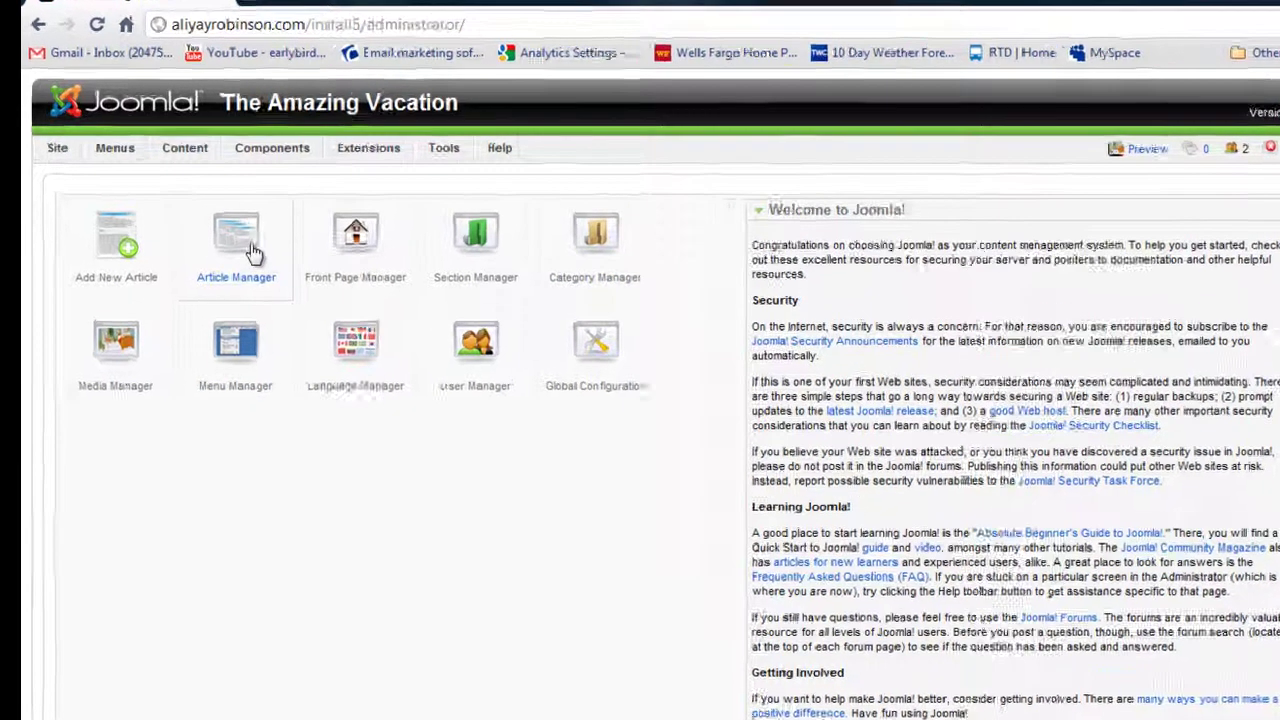
mouse_move(319, 211)
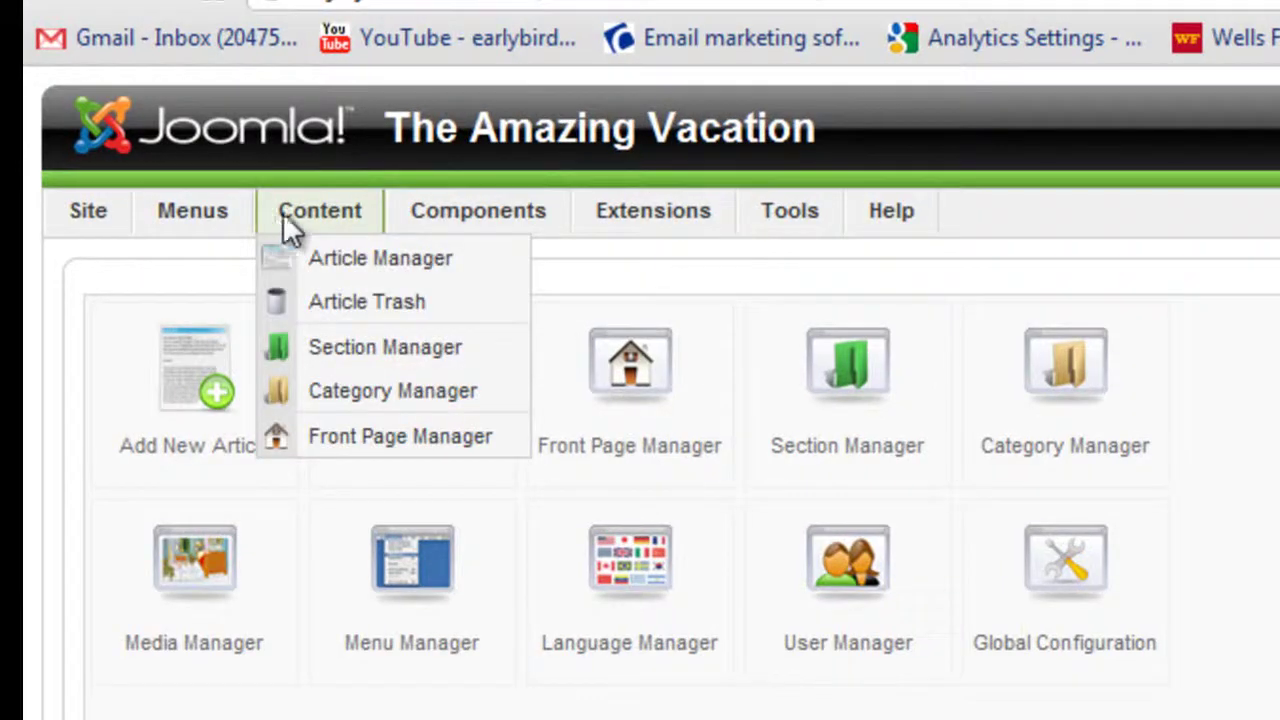
Start a new article in the Article Manager titled 'sample Uncat Article'.
click(394, 263)
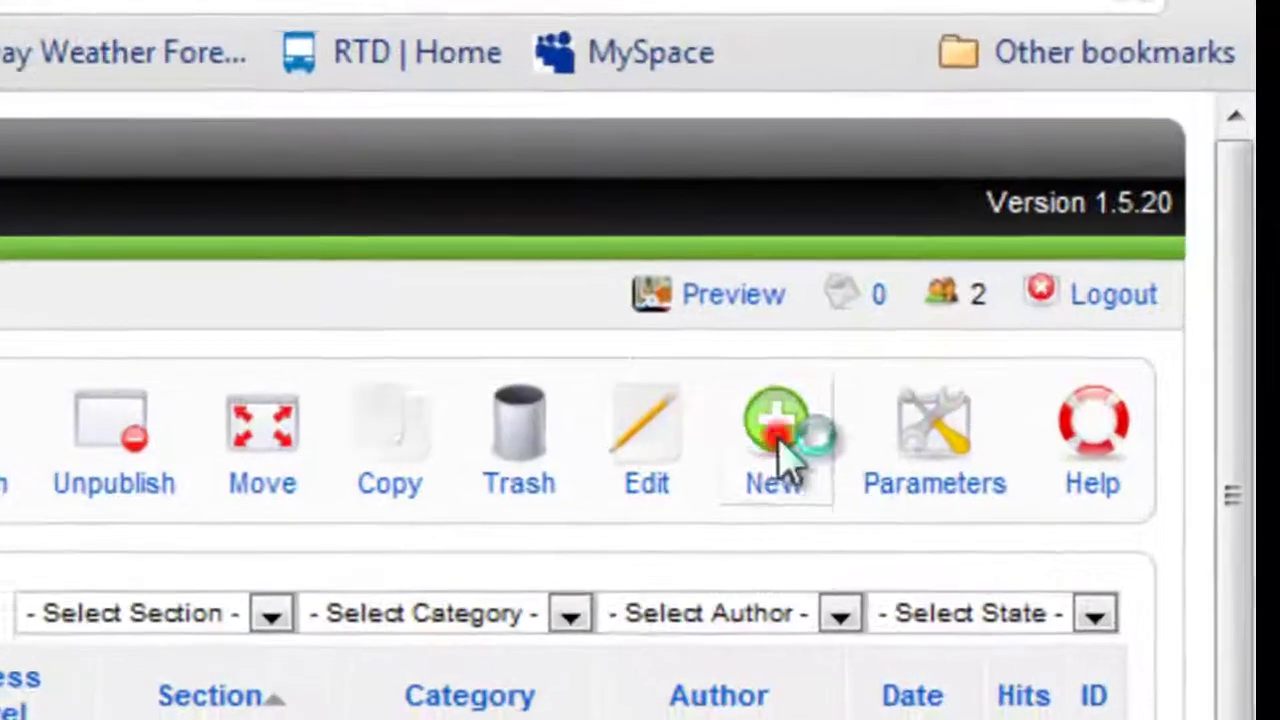
click(1094, 164)
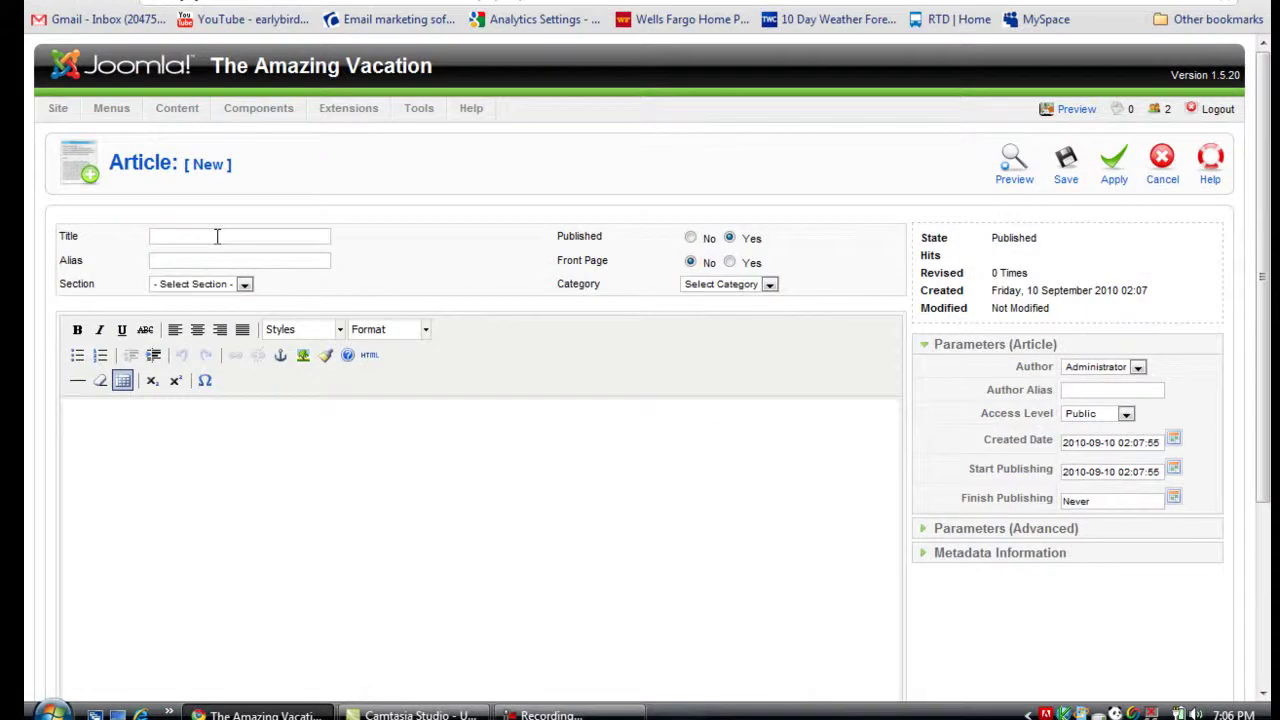
click(217, 236)
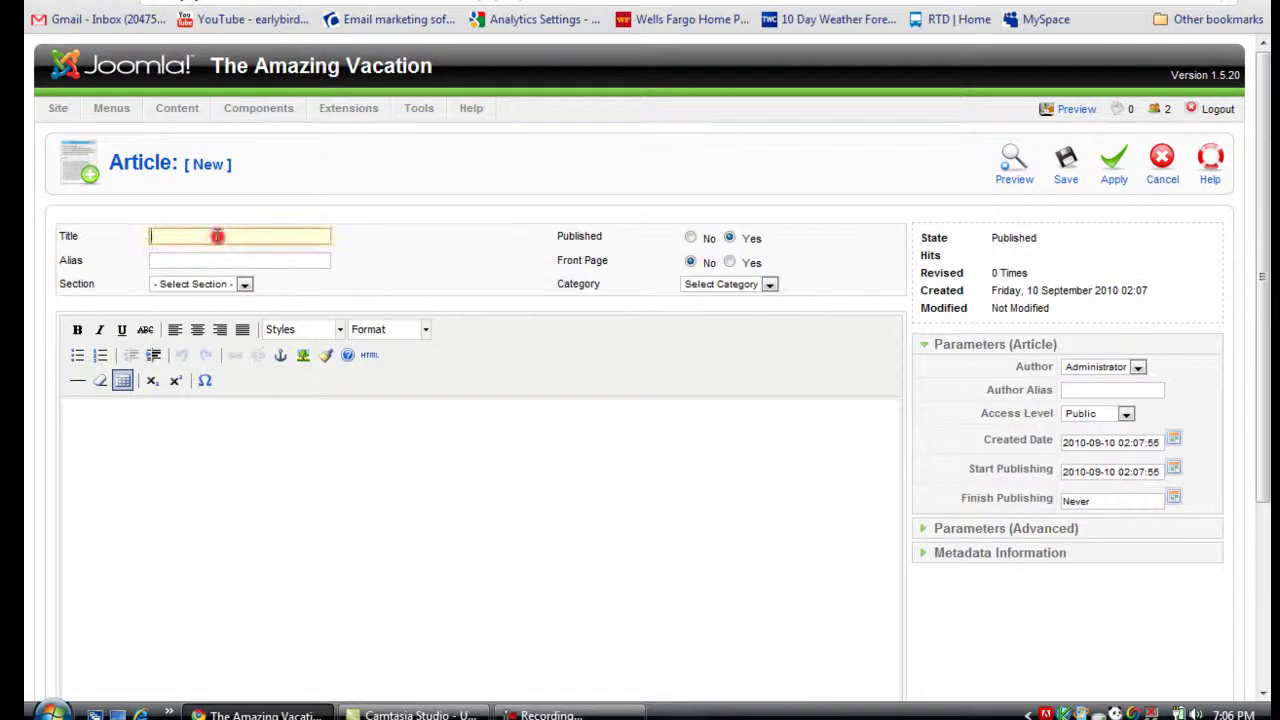
text(s)
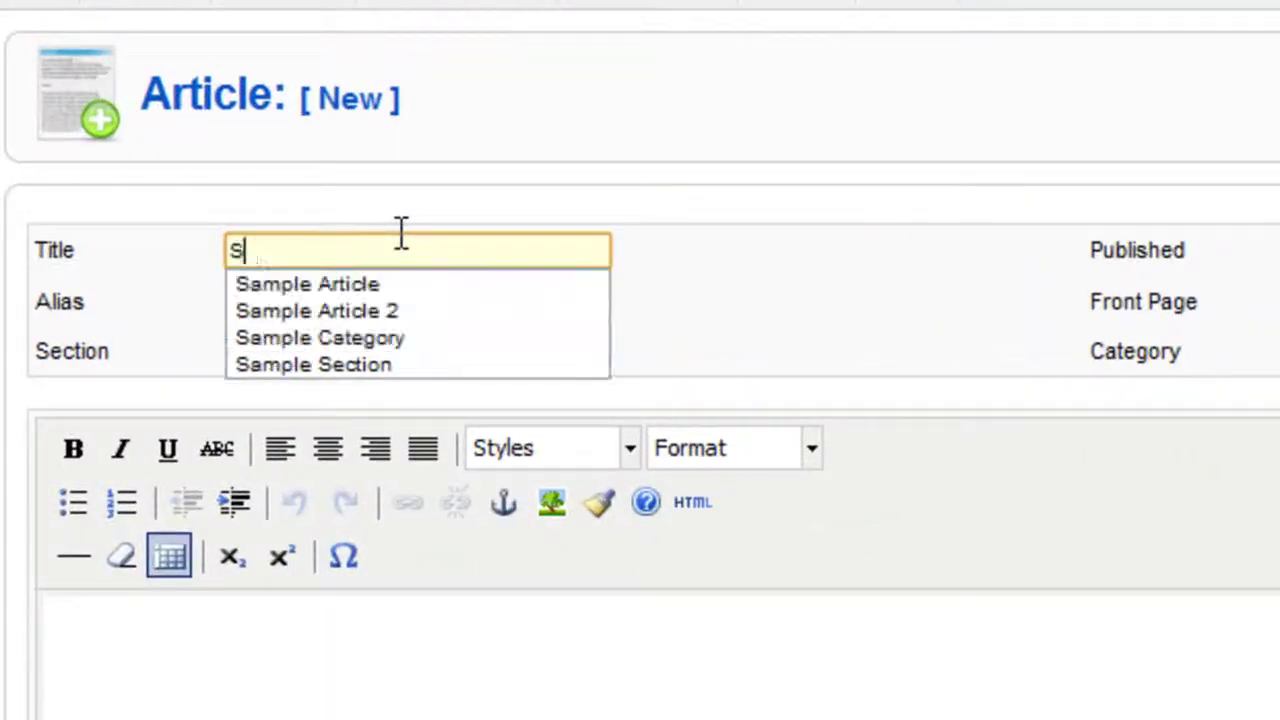
text(ample Uncat Article)
key(Tab)
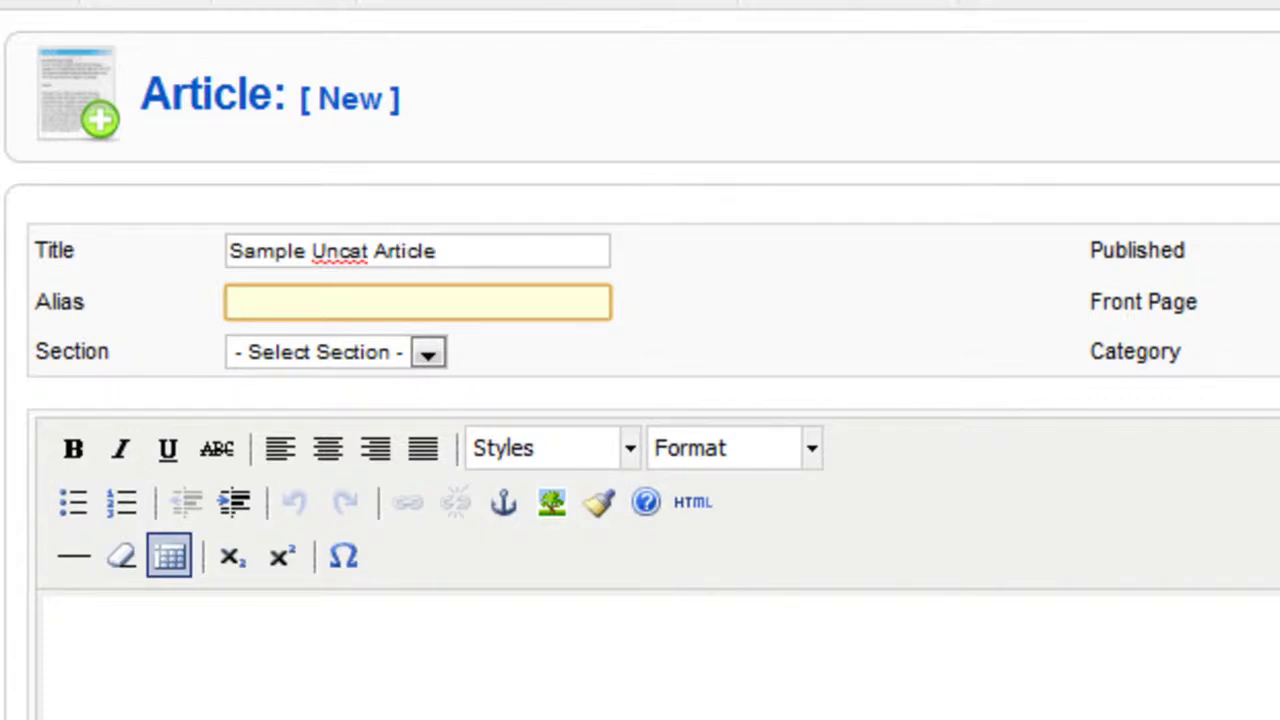
Fill in the article alias as samp-uncat-art.
key(Tab)
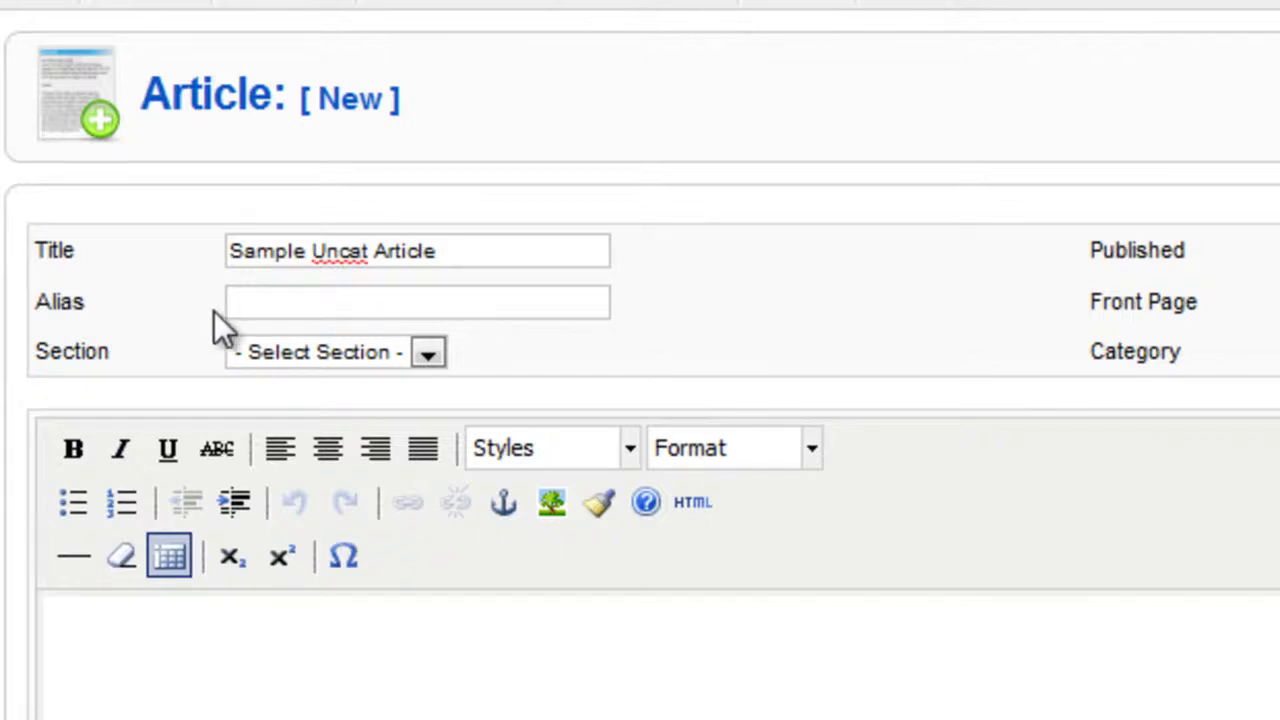
click(276, 299)
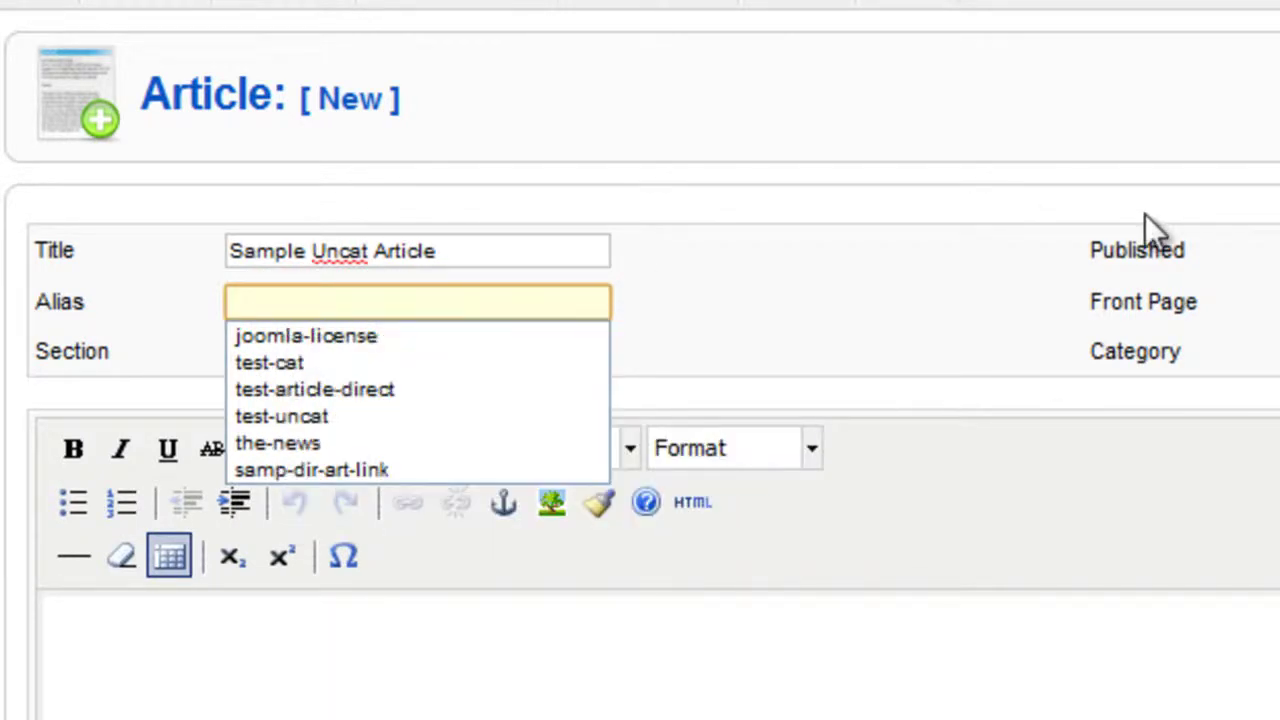
text(sa)
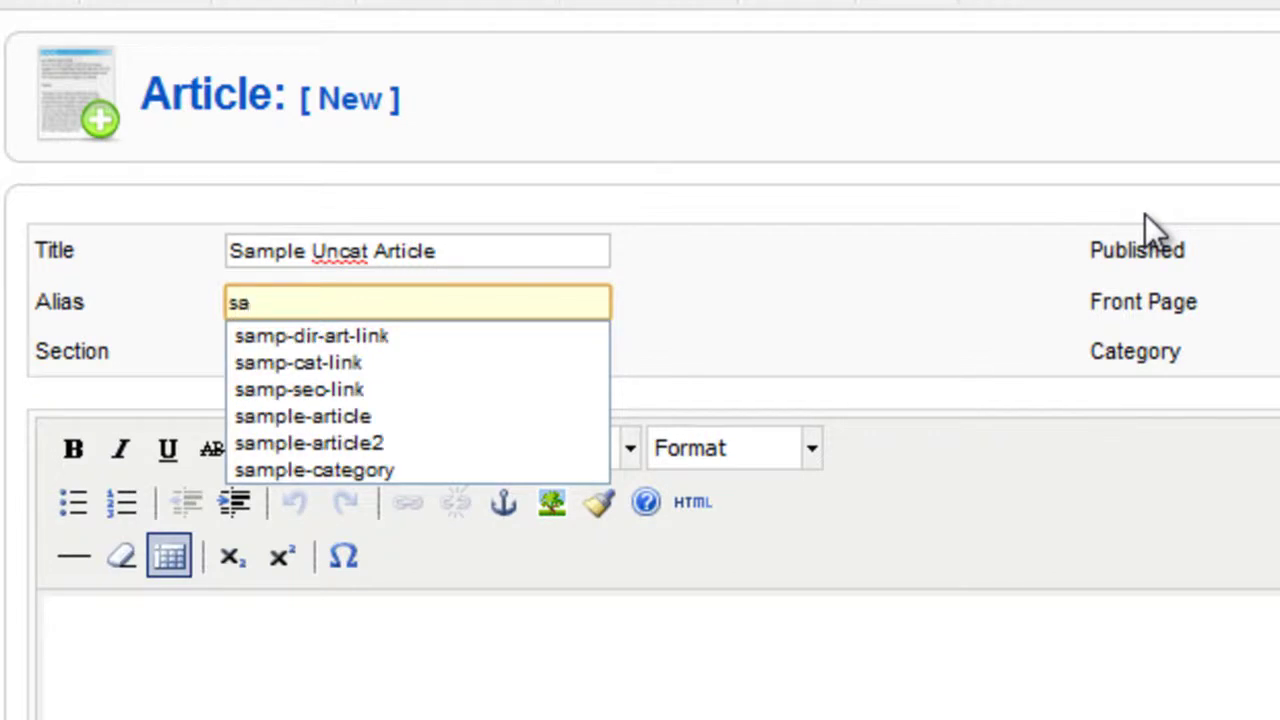
text(mp-uncat-art)
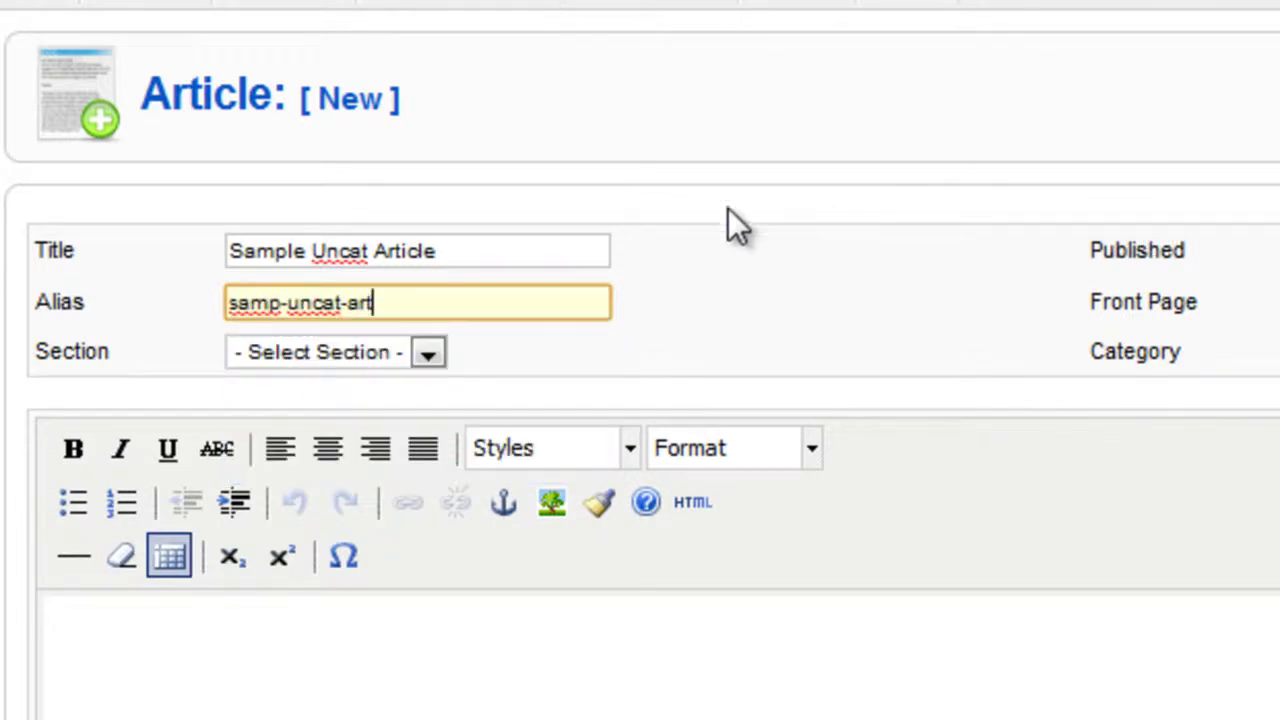
View the alias help tip, then file the article under the Uncategorised section.
click(341, 302)
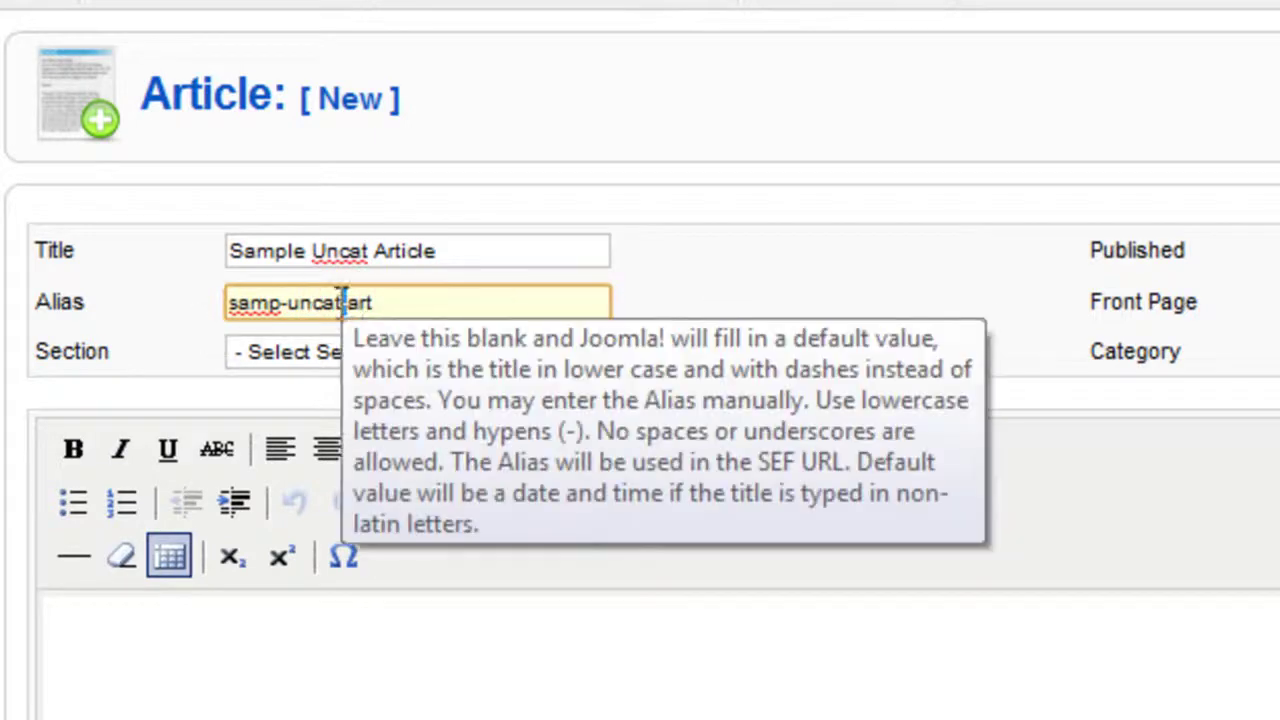
mouse_move(343, 302)
click(341, 302)
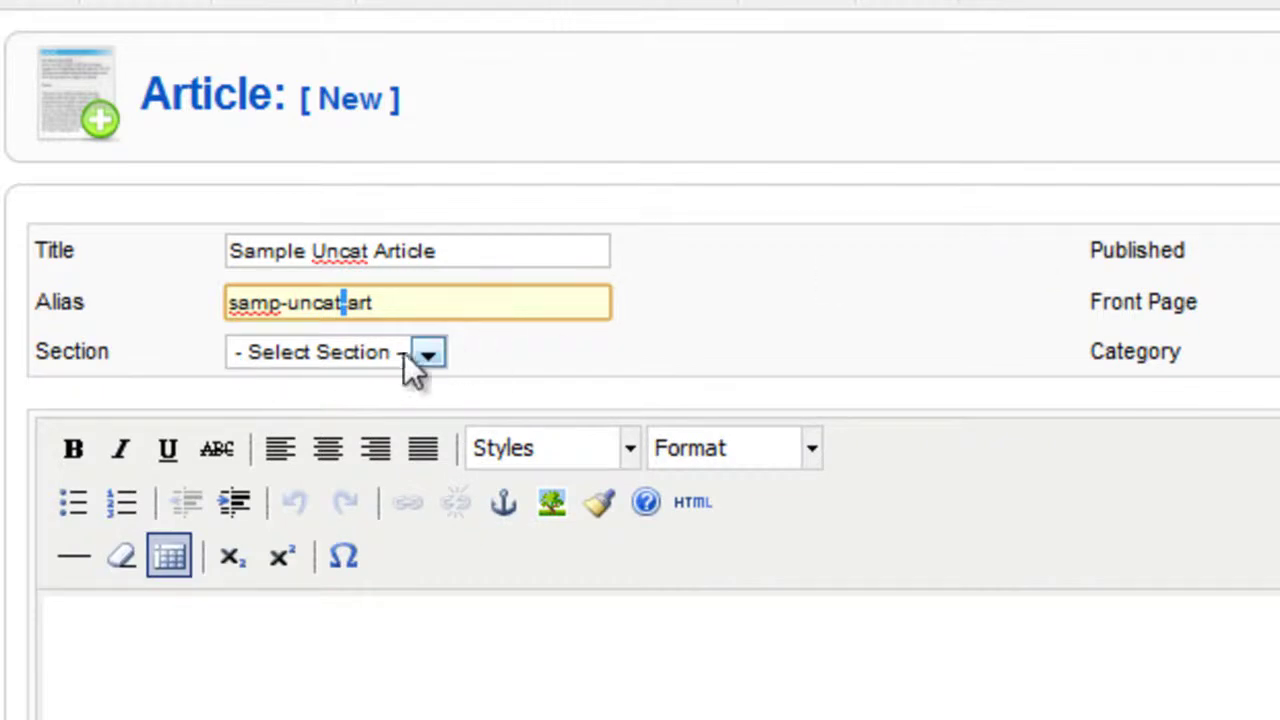
click(427, 354)
click(413, 408)
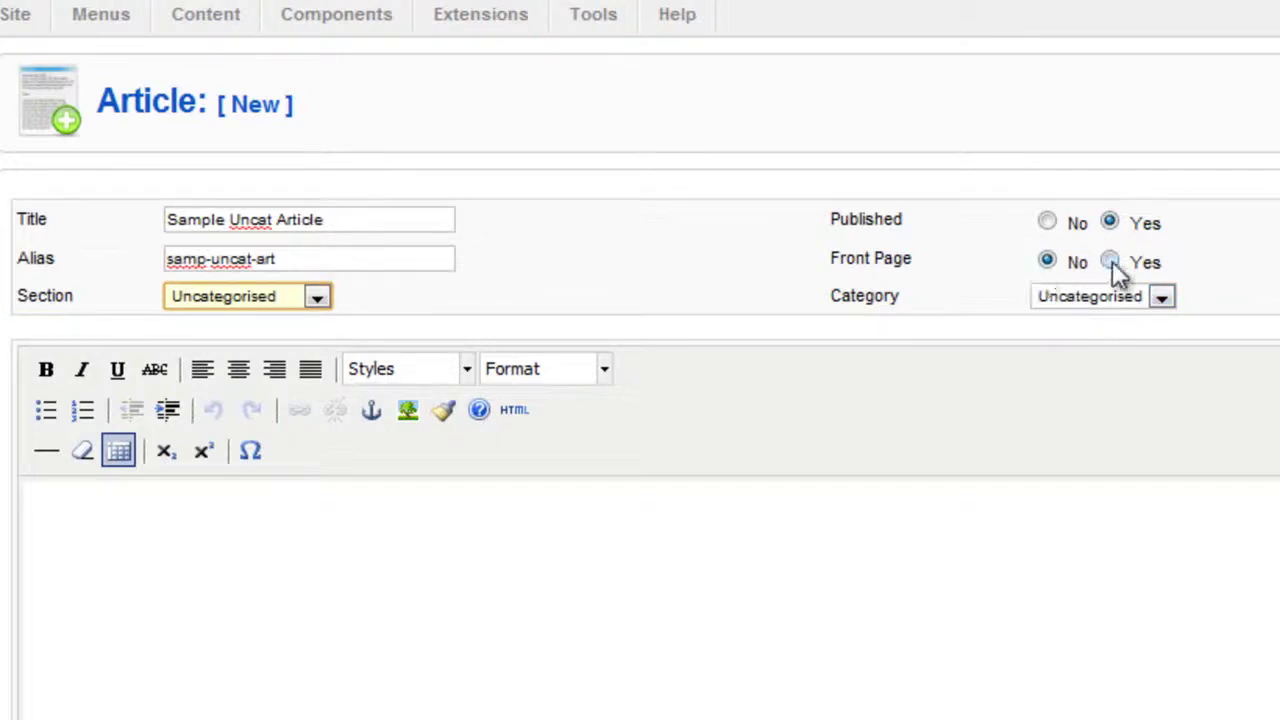
click(497, 544)
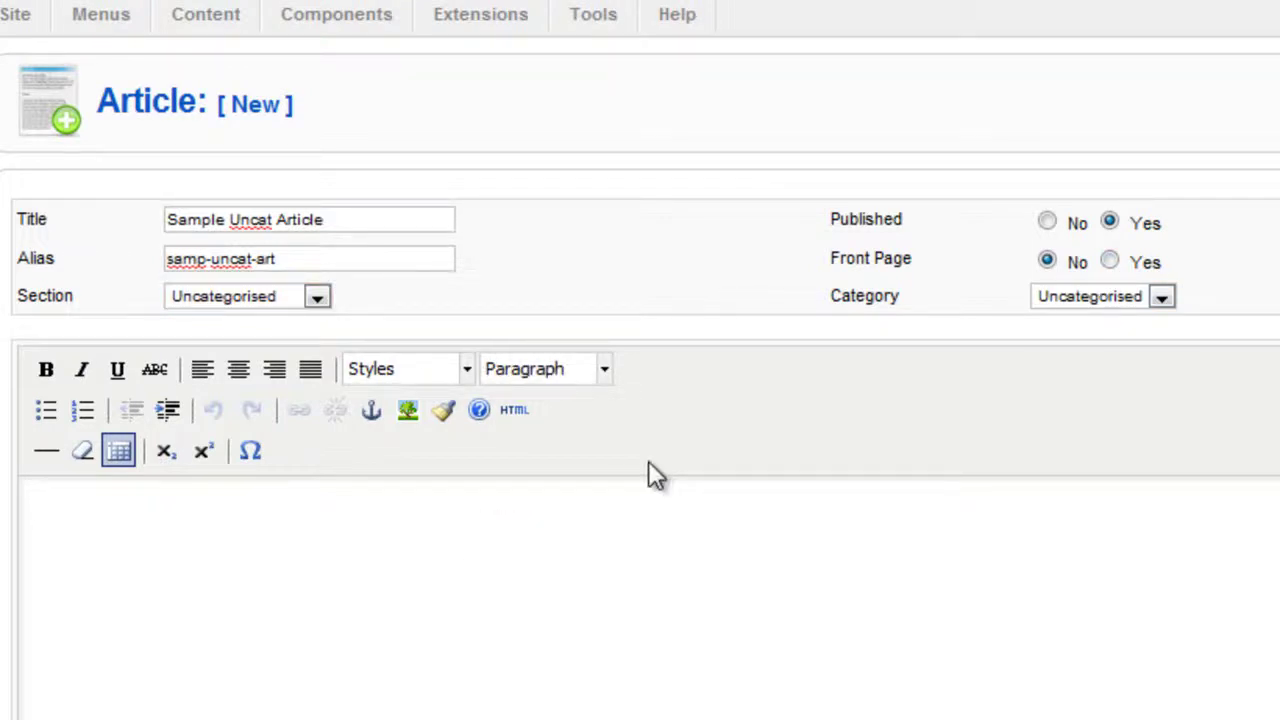
Write the body 'This is my sample uncatetorized article.' and save the article.
text(This is my sample uncatetorized article.)
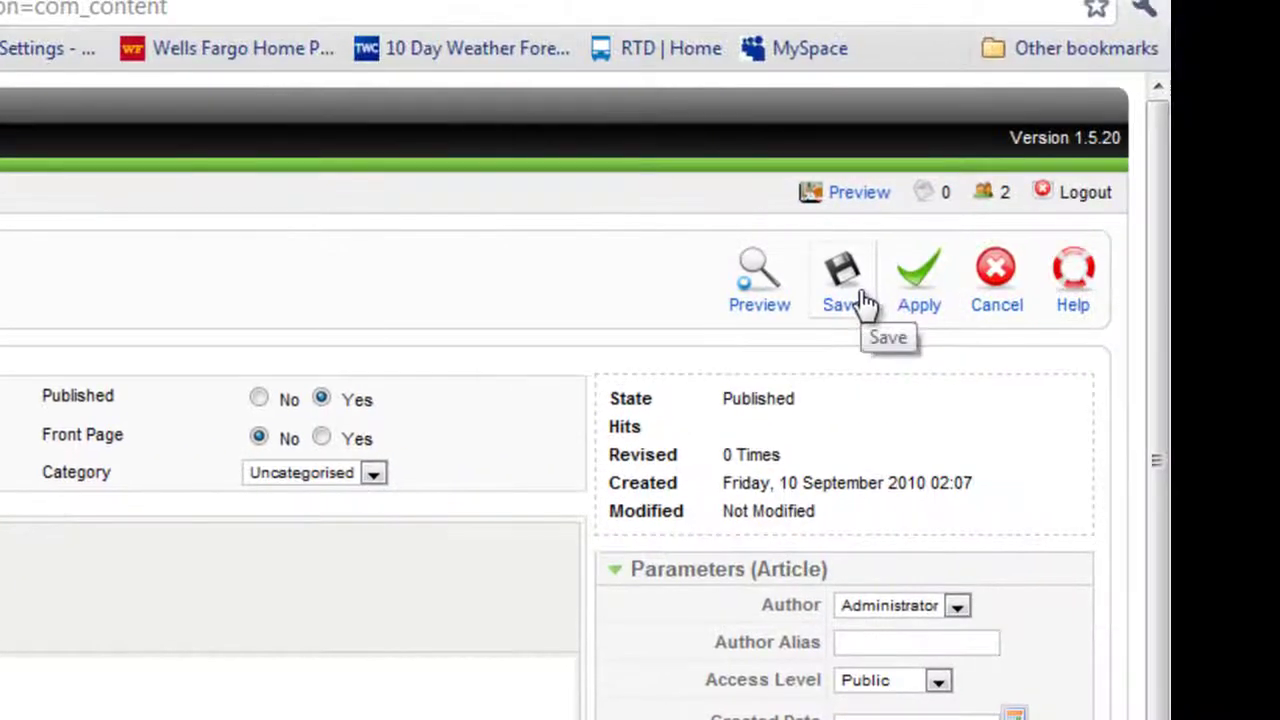
click(861, 289)
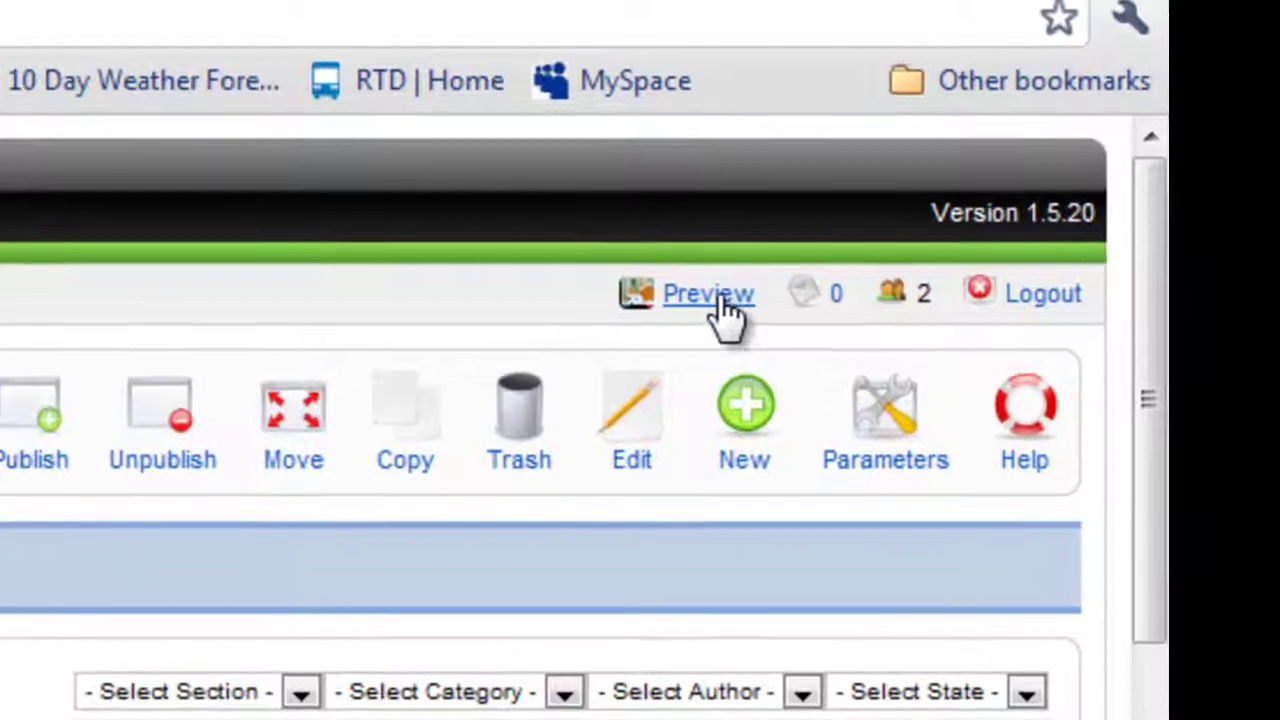
Preview the live site's Main Menu in a new tab, then return to the administrator's menus.
click(1046, 120)
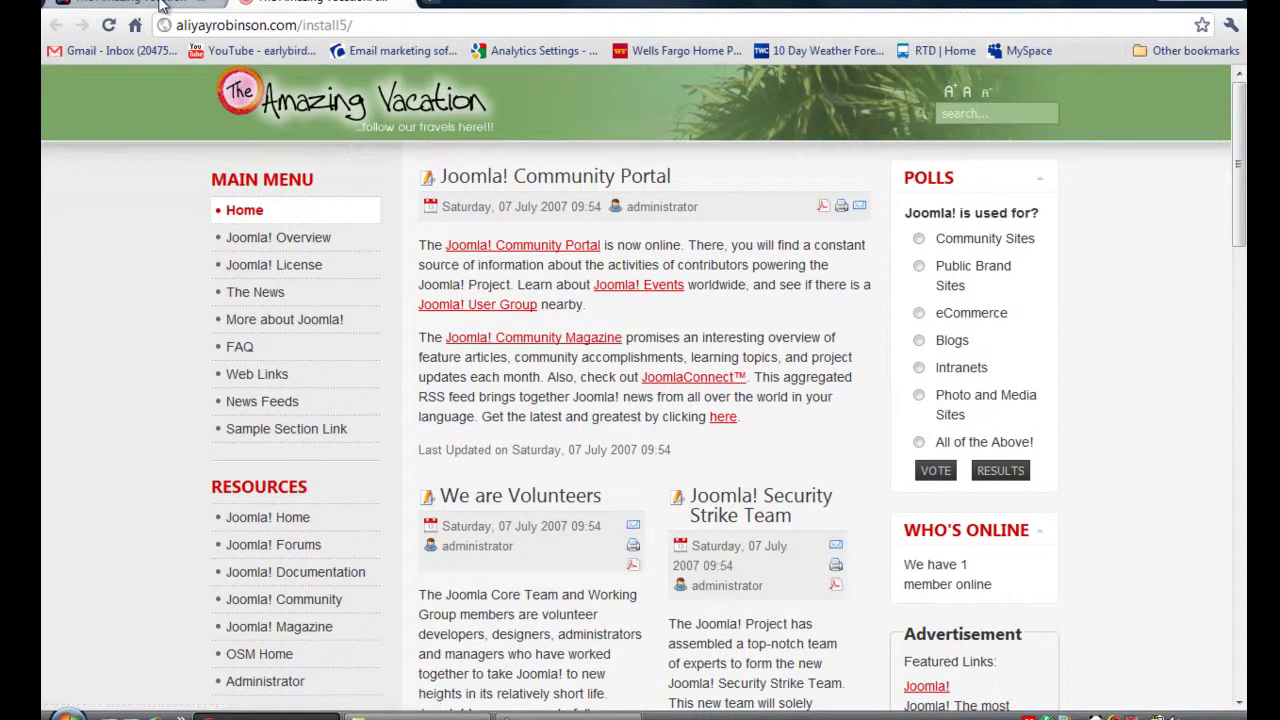
click(165, 15)
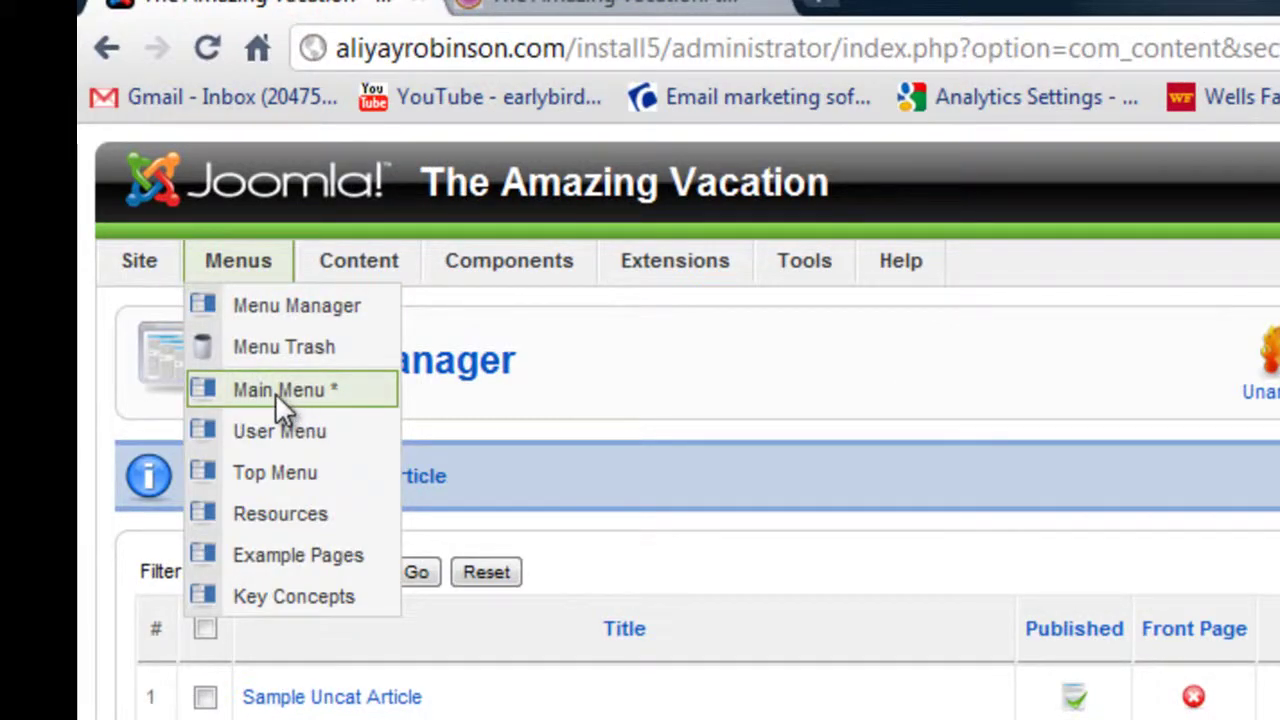
Begin a new Main Menu item and expand the Articles menu-item types.
click(280, 395)
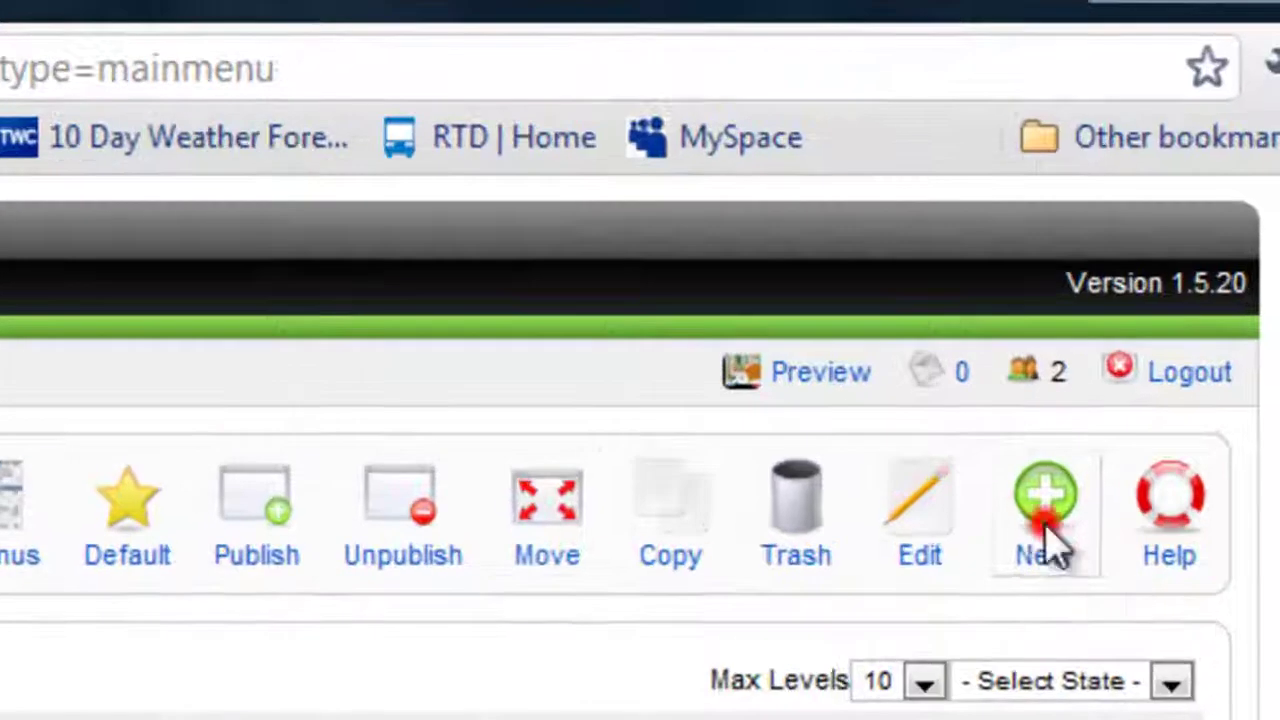
click(1146, 285)
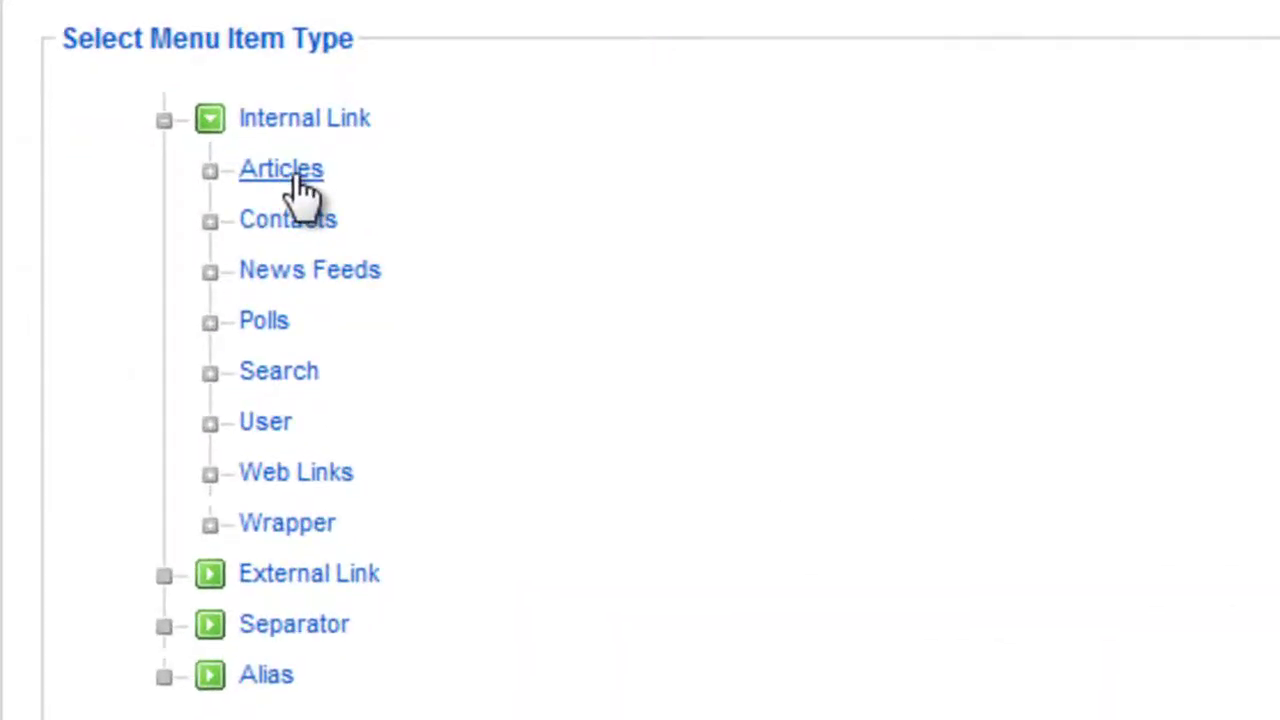
click(294, 172)
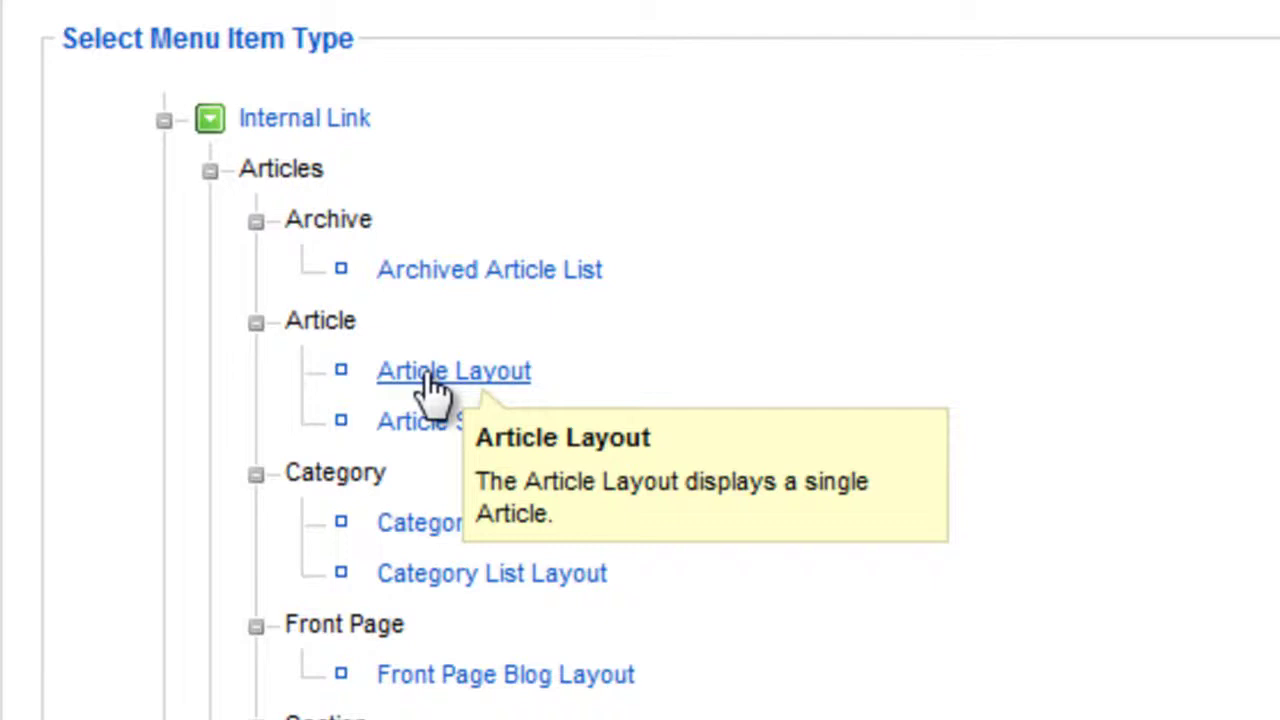
Make it an Article Layout titled 'Sample Uncat Article Linke', alias samp-uncat-art, parent Top.
click(432, 374)
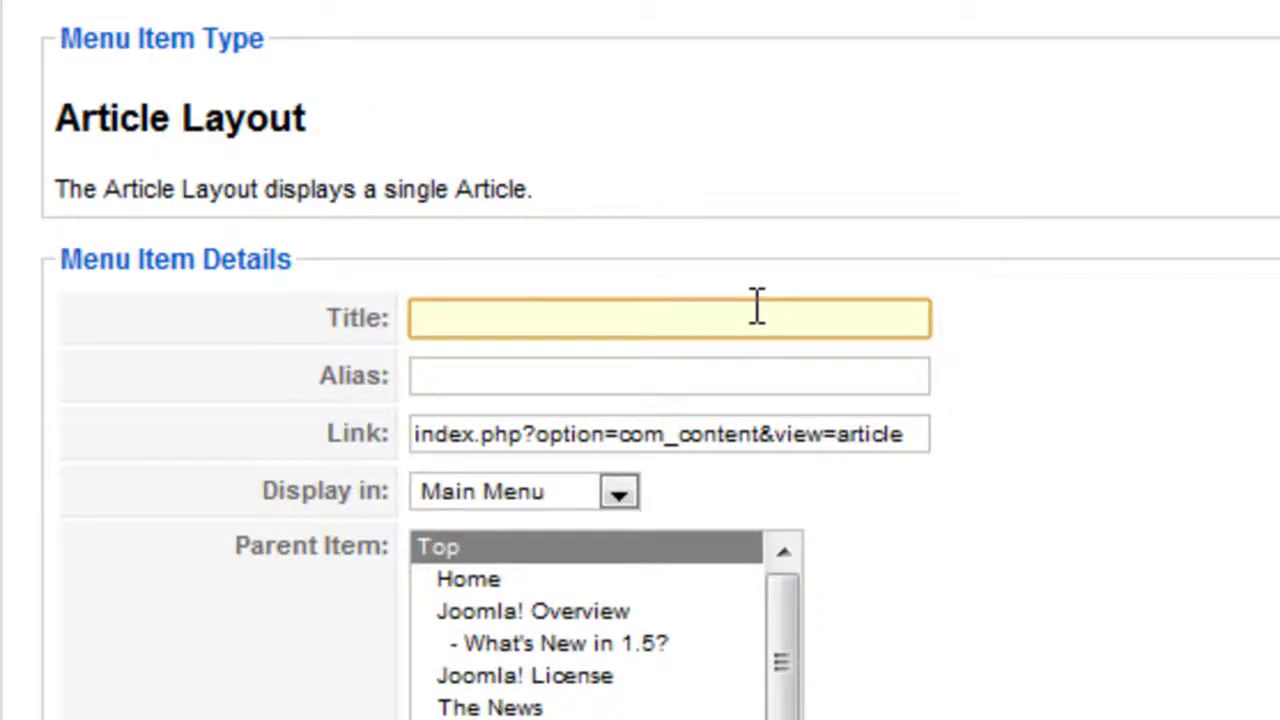
text(s)
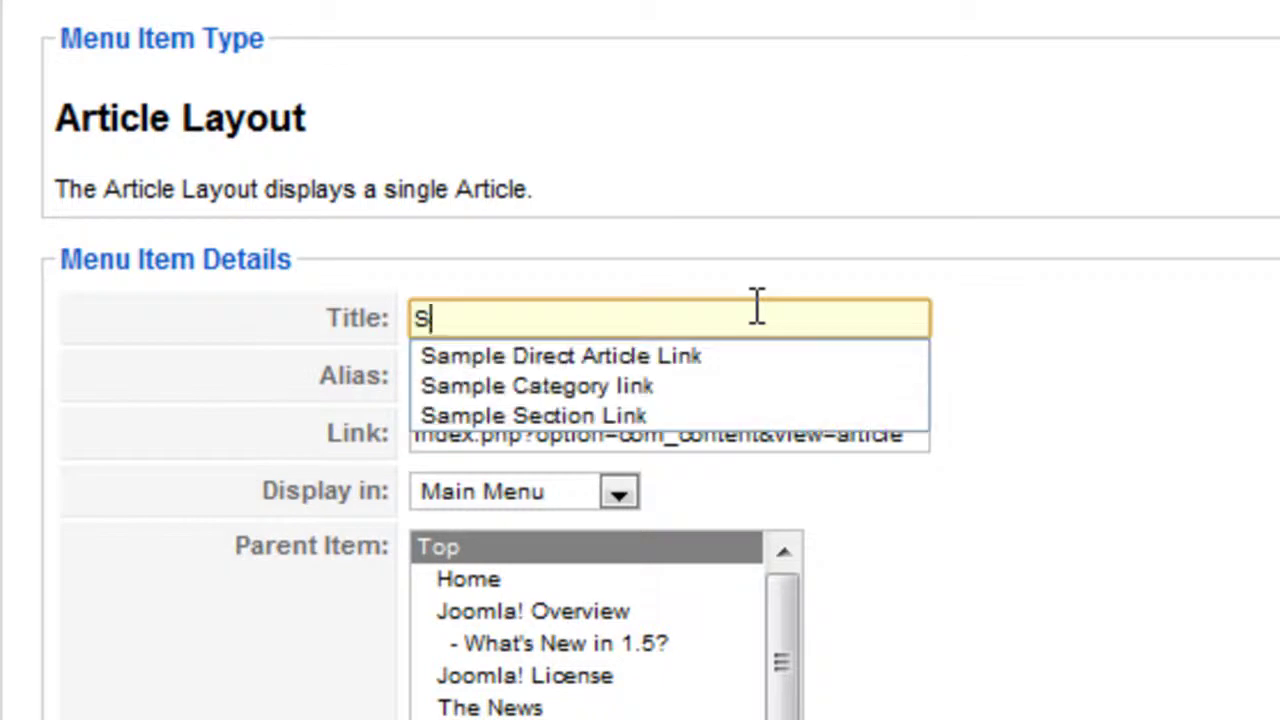
text(ple Uncat Article Linke)
key(Tab)
text(sa)
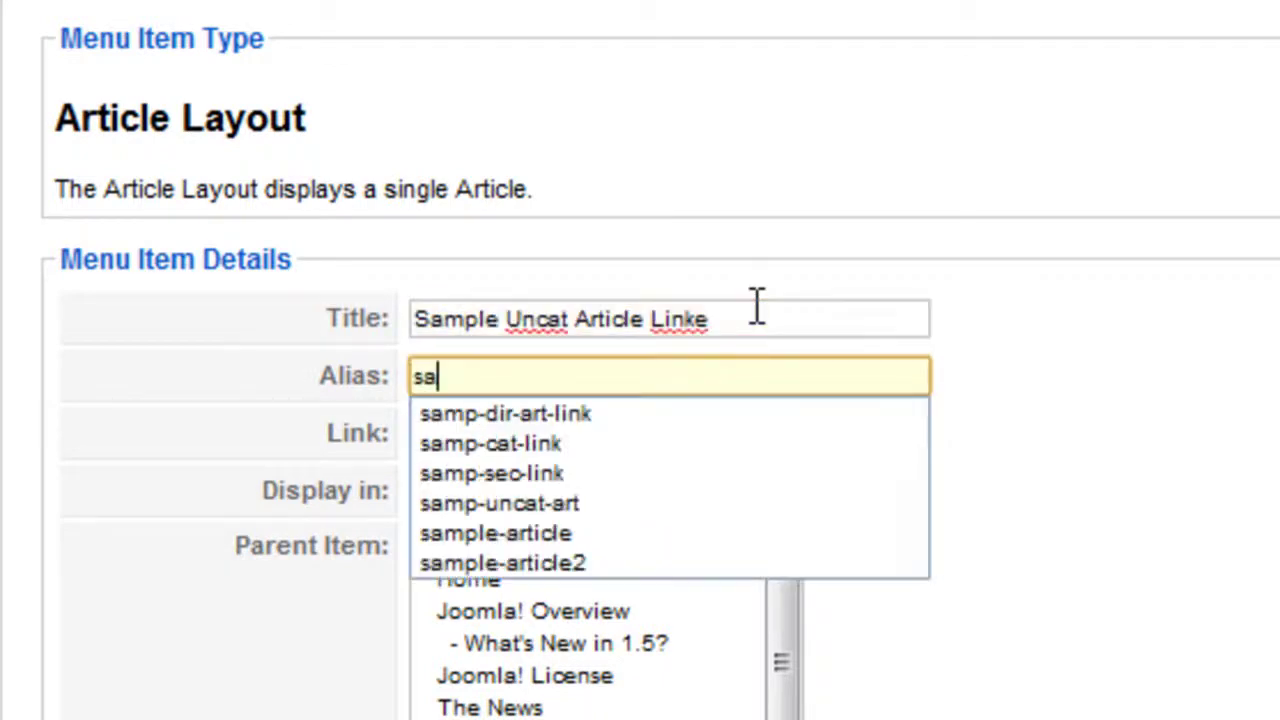
key(Down)
key(Down)
key(Down)
key(Return)
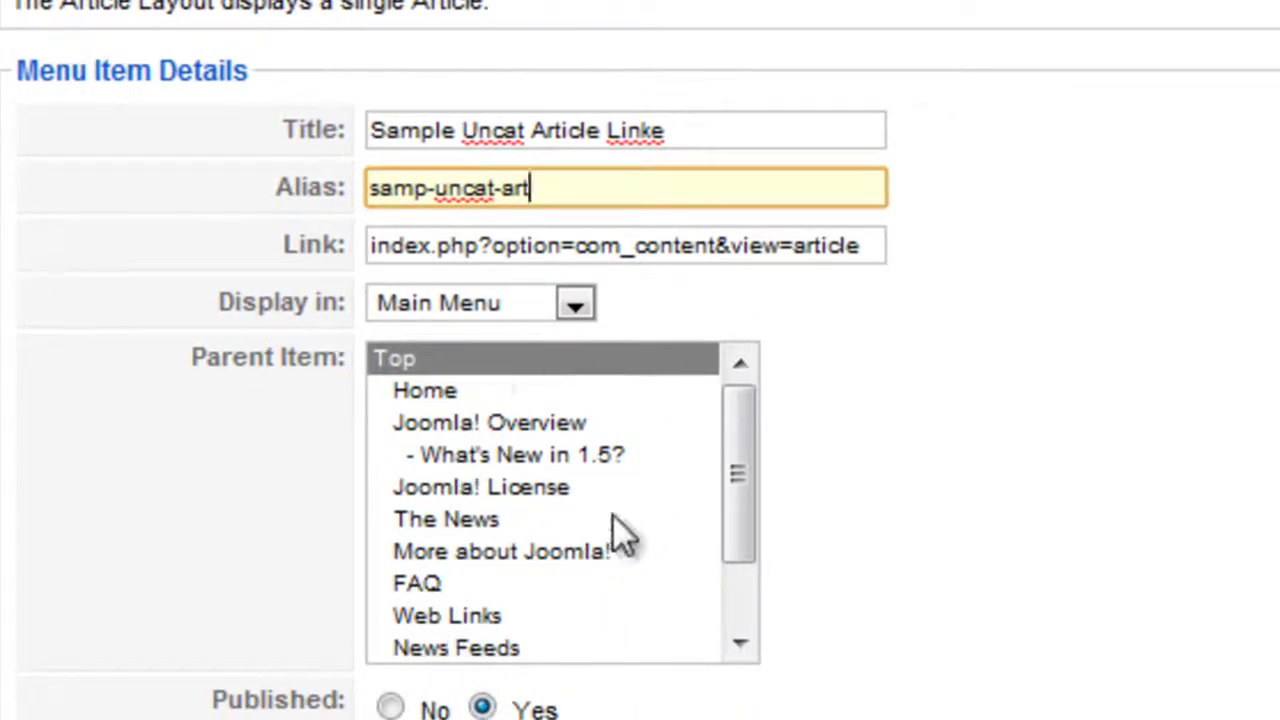
click(403, 364)
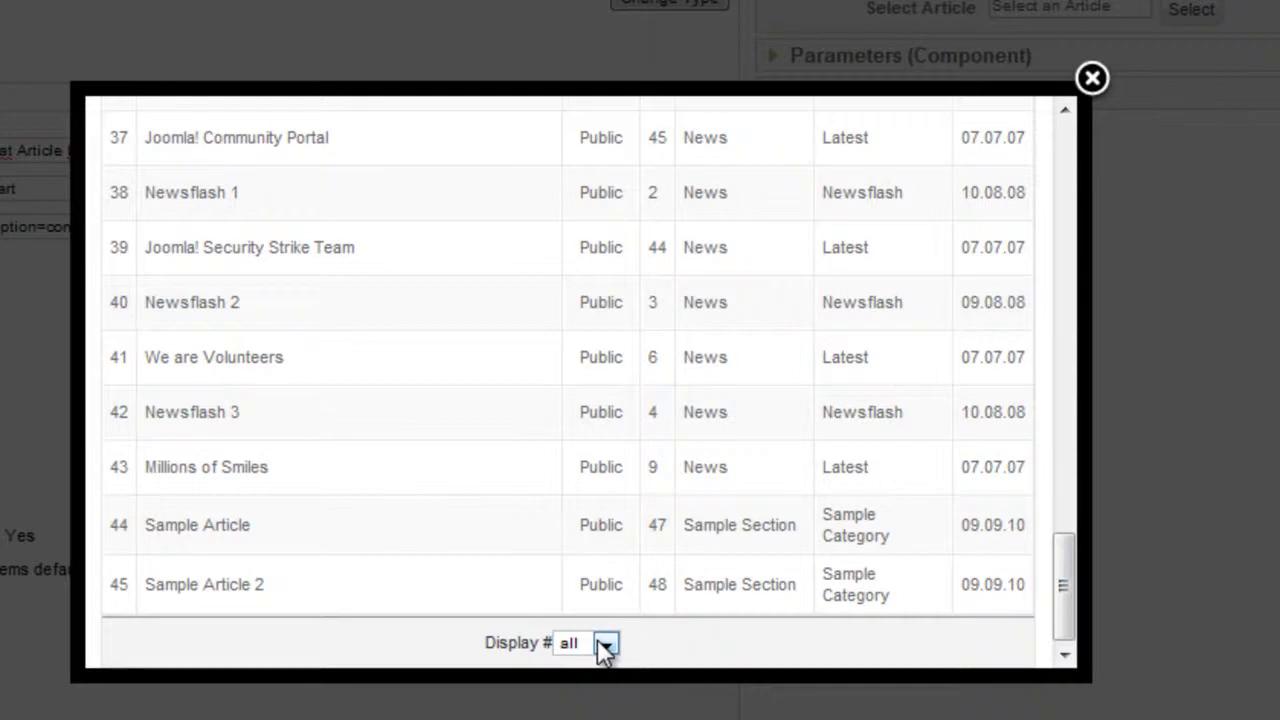
Pick Sample Uncat Article from the article list as the item's linked article.
drag(1060, 593, 1051, 129)
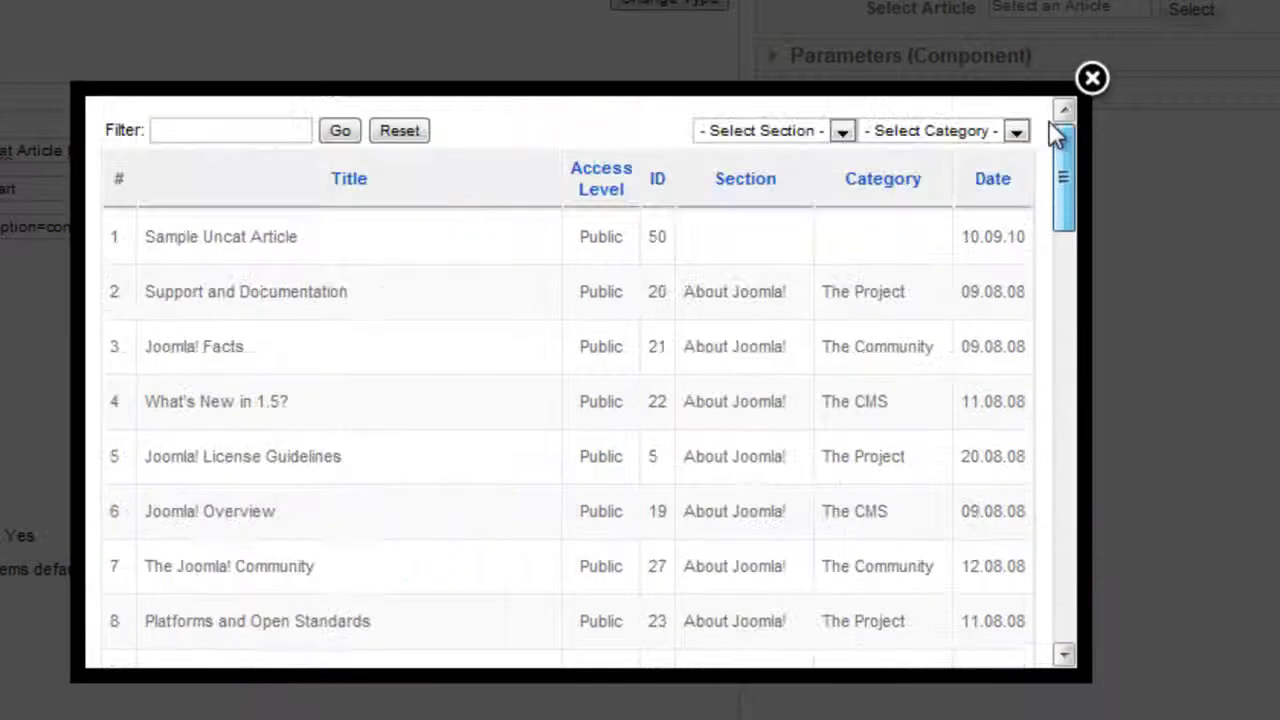
click(250, 240)
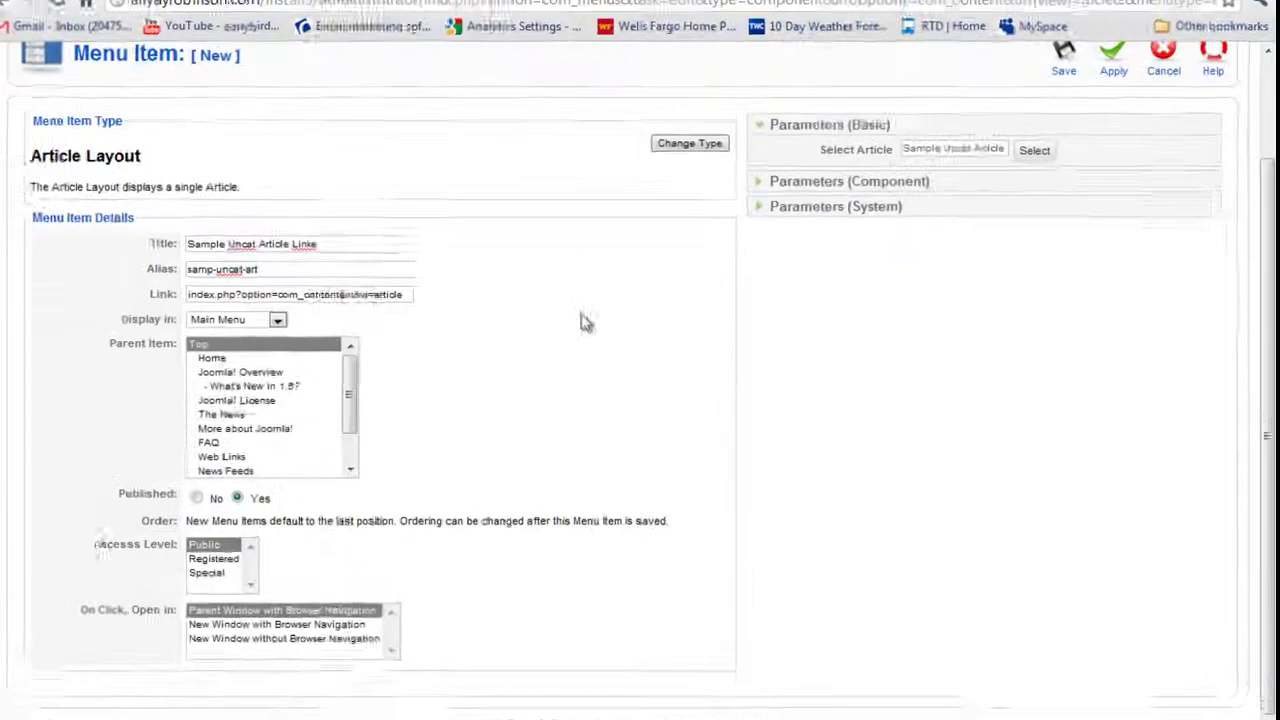
drag(1244, 220, 1248, 183)
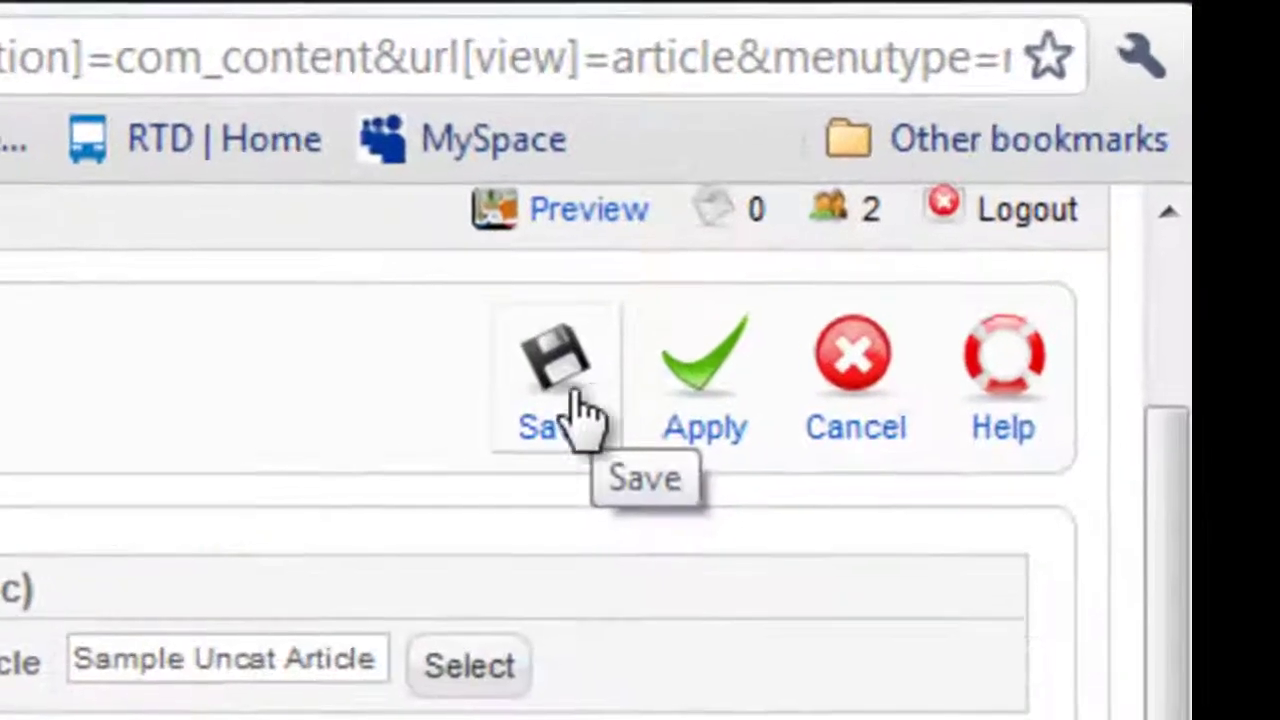
Save the menu item, reload the site, and follow Sample Uncat Article Linke in Main Menu.
click(580, 410)
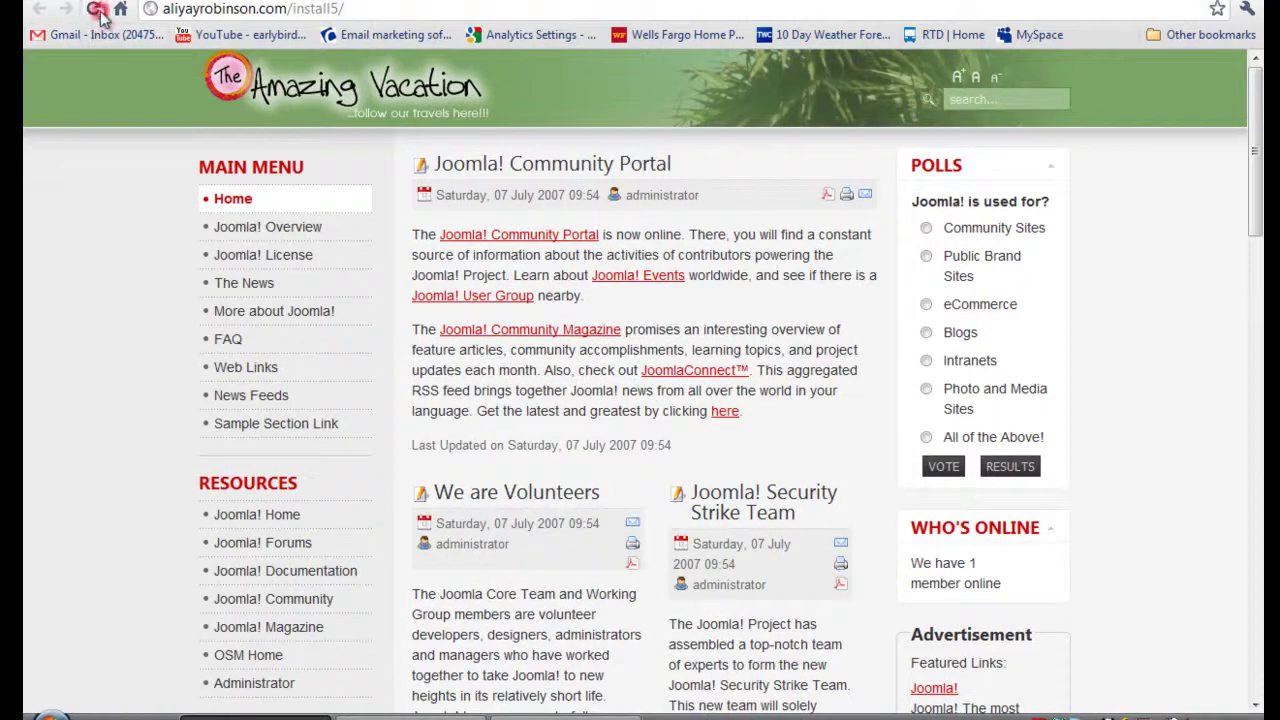
click(97, 11)
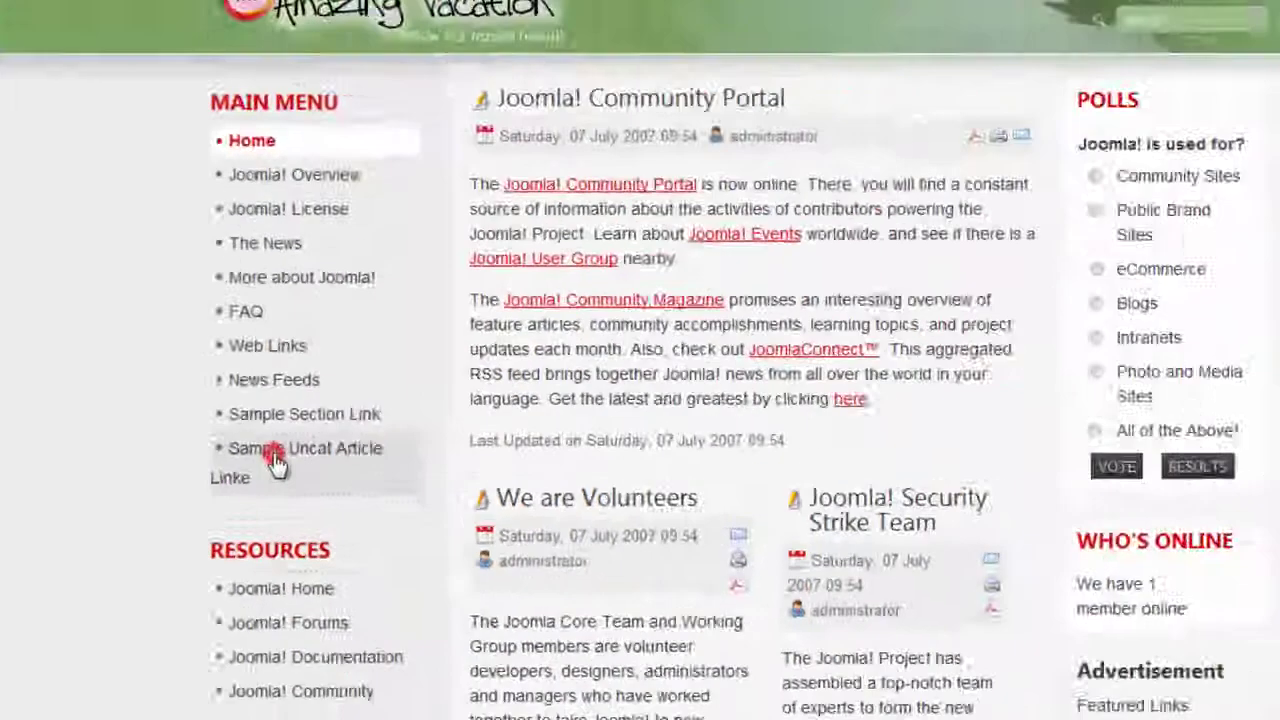
click(277, 462)
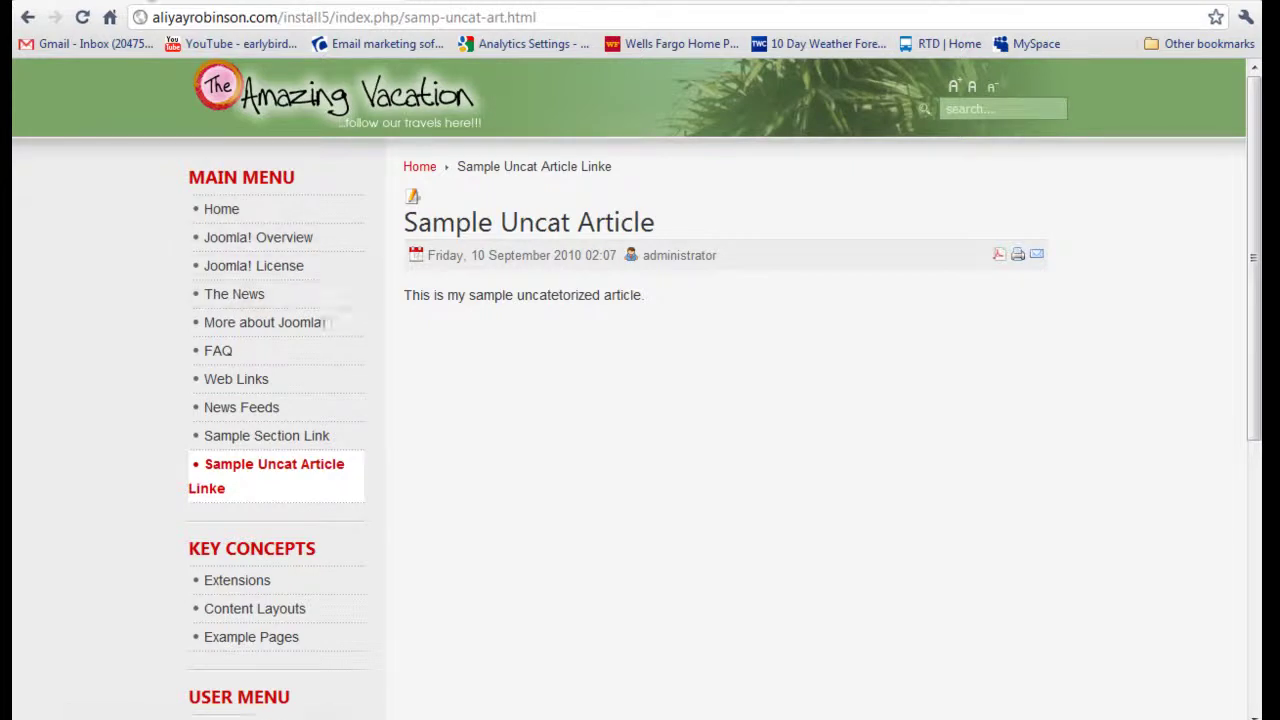
Move Sample Uncat Article Linke up above Sample Section Link, then return to the site tab.
click(157, 3)
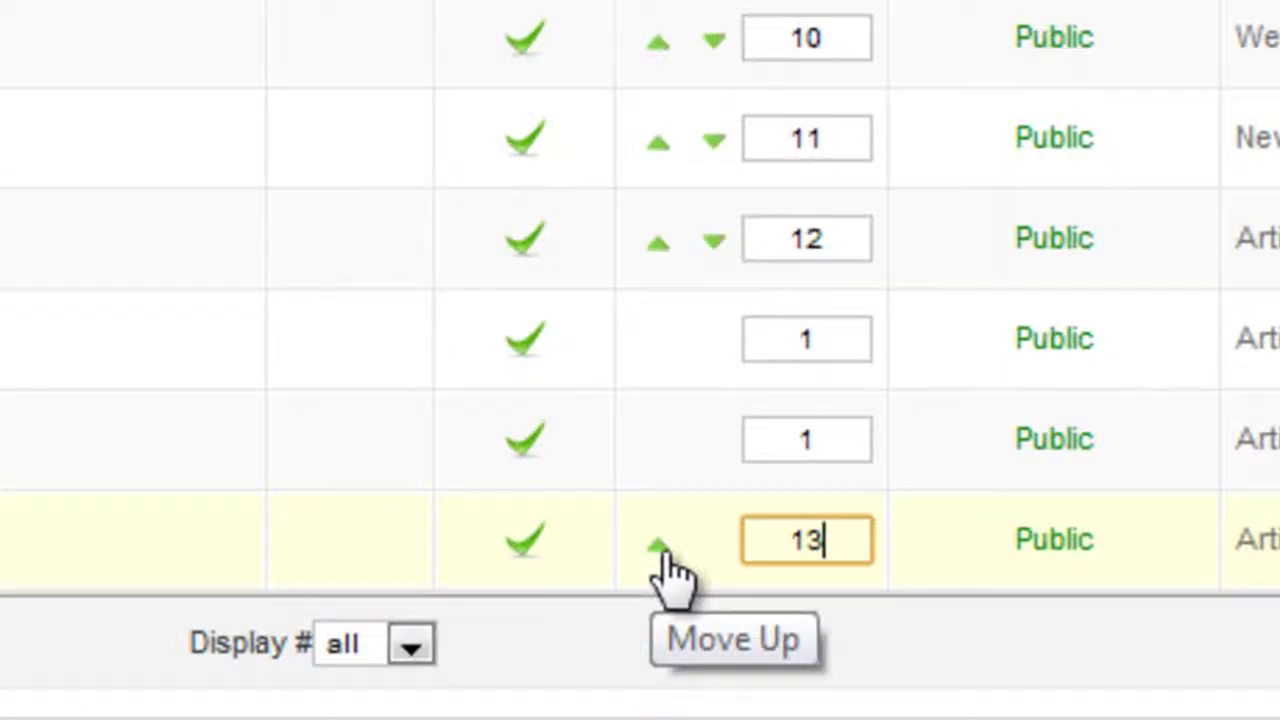
click(660, 547)
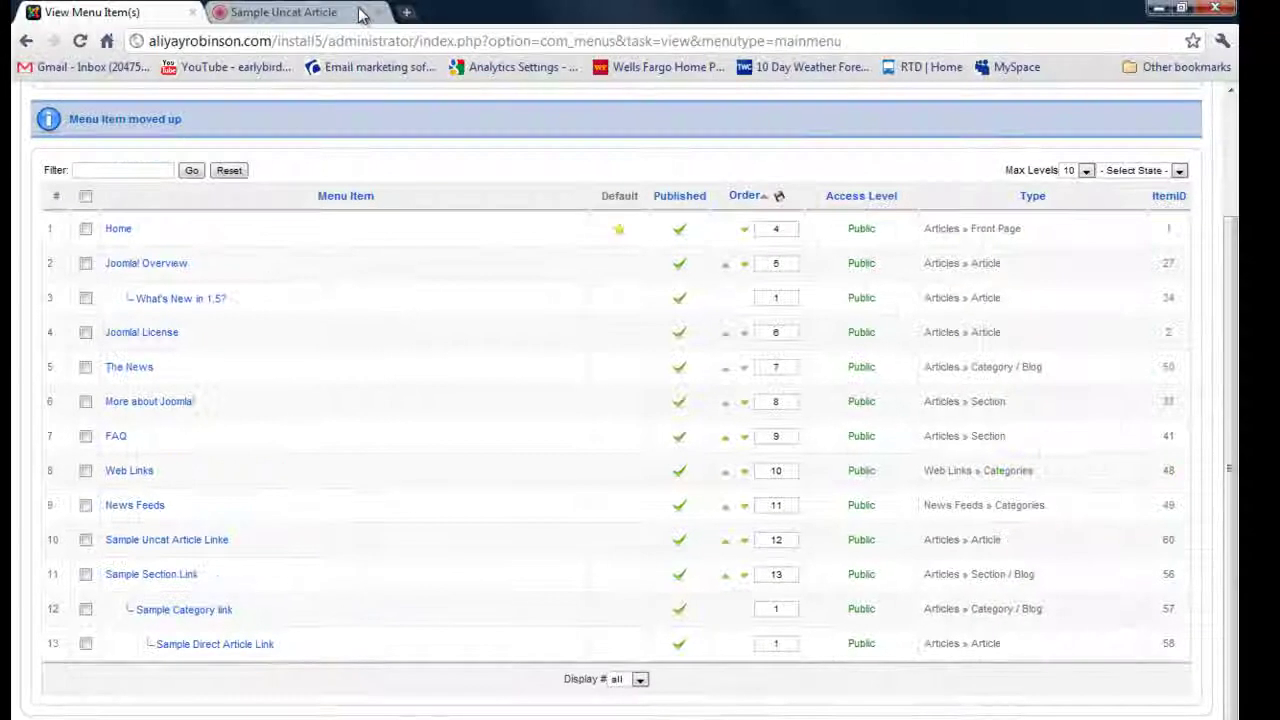
click(283, 12)
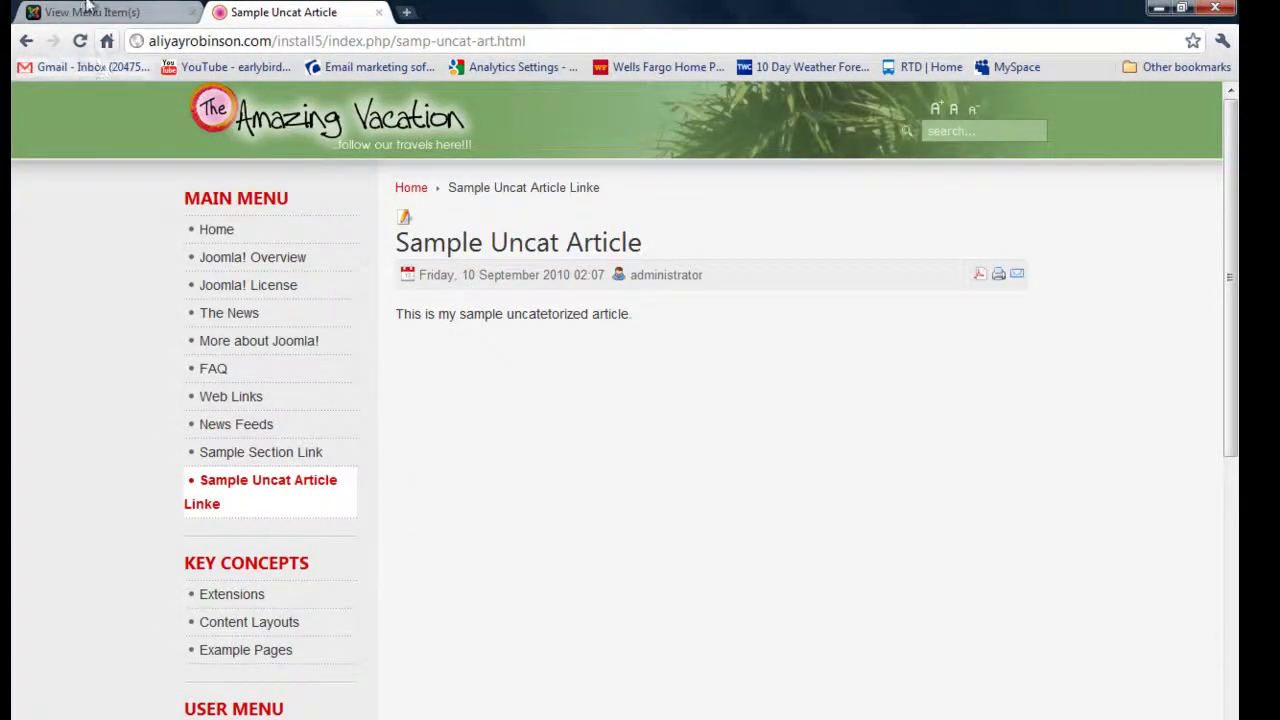
Reload the front-end page to confirm Sample Uncat Article Linke sits above Sample Section Link.
click(80, 41)
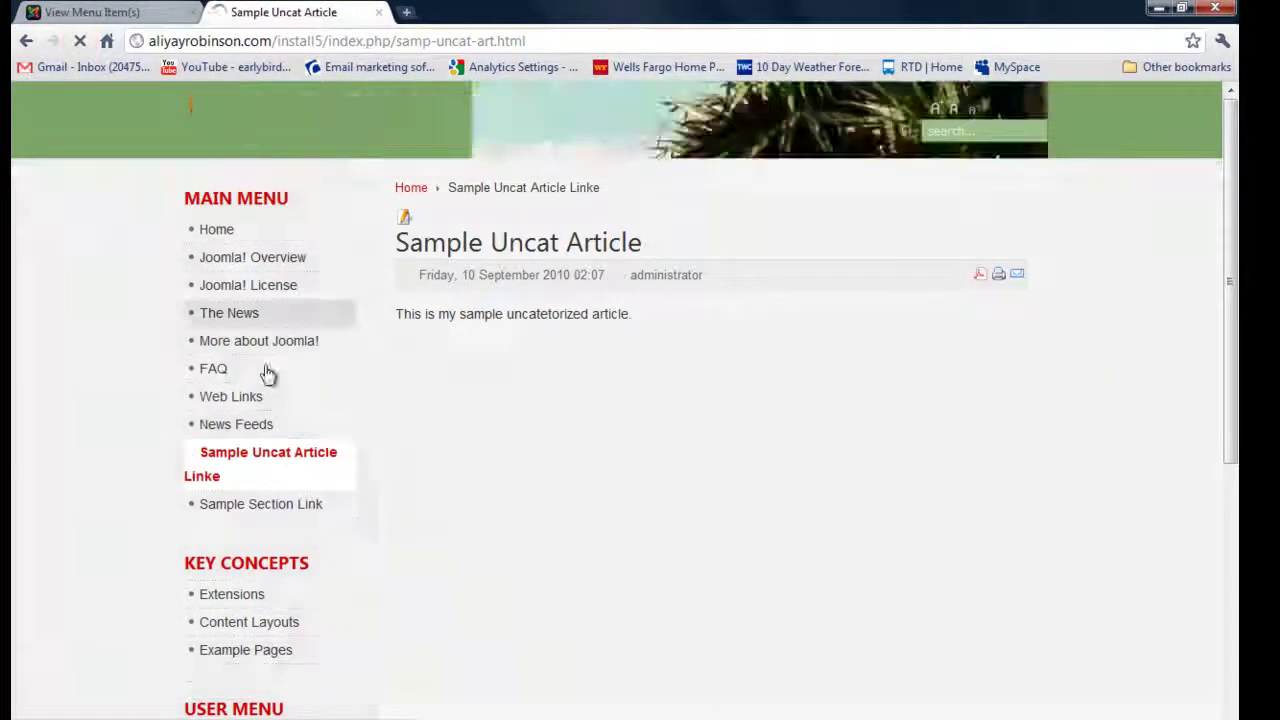